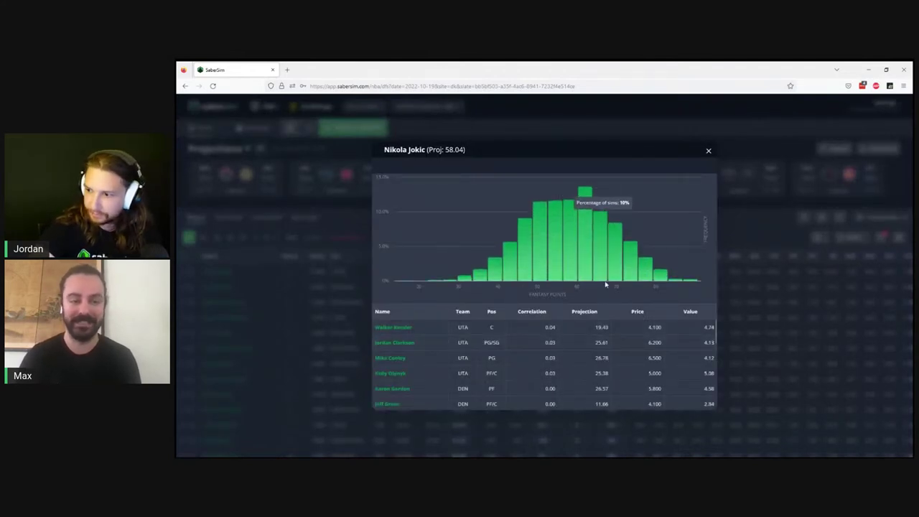
Step: Sort the player table by salary and examine Kevin Durant's simulated fantasy points distribution and player correlations, strongest correlation first
left_click(668, 125)
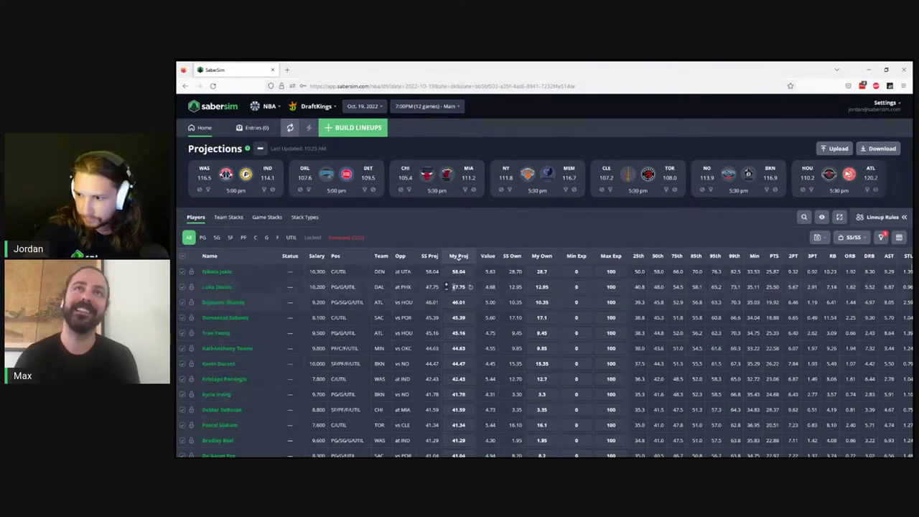
left_click(314, 258)
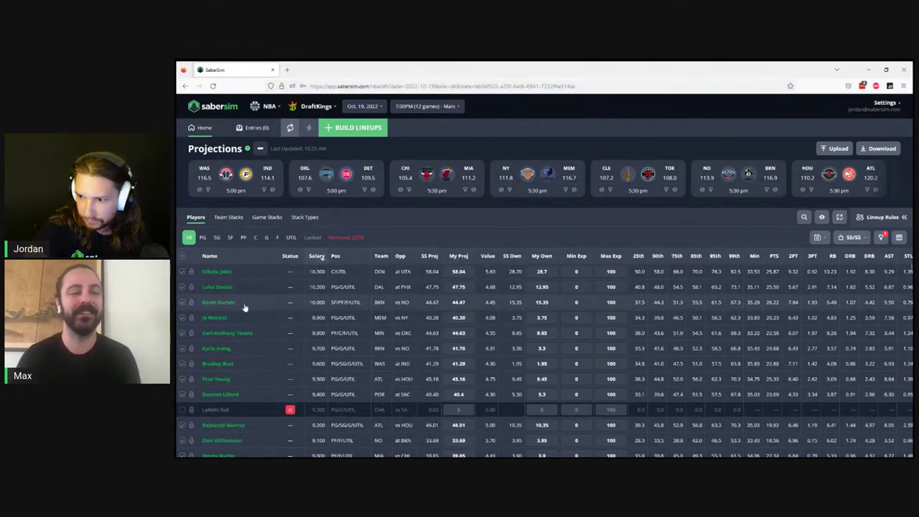
left_click(219, 302)
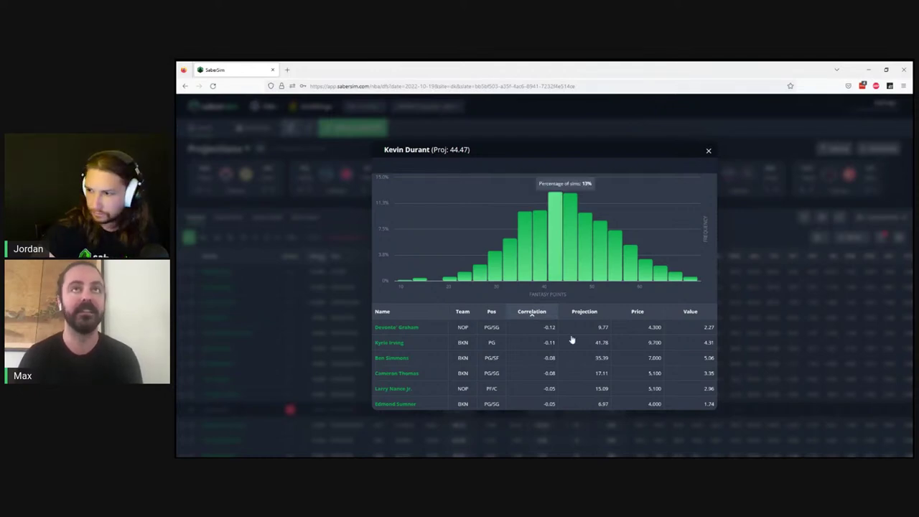
left_click(534, 312)
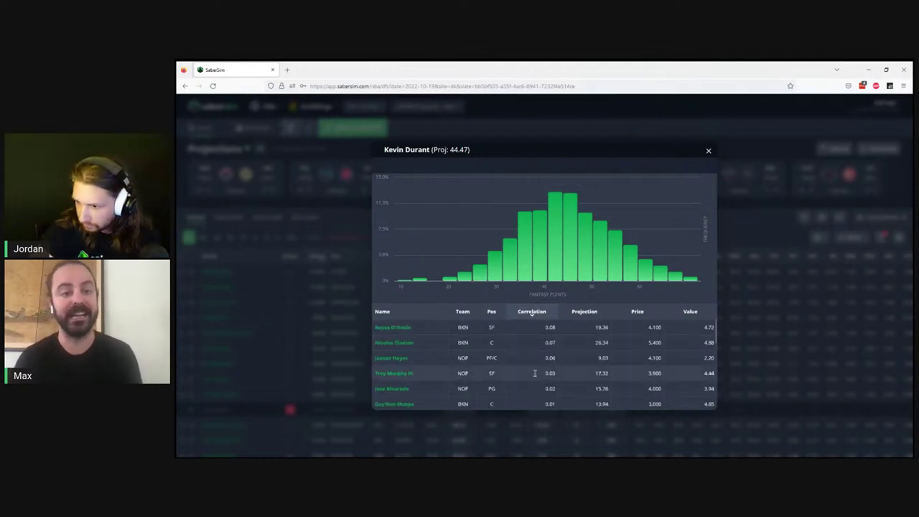
left_click(597, 128)
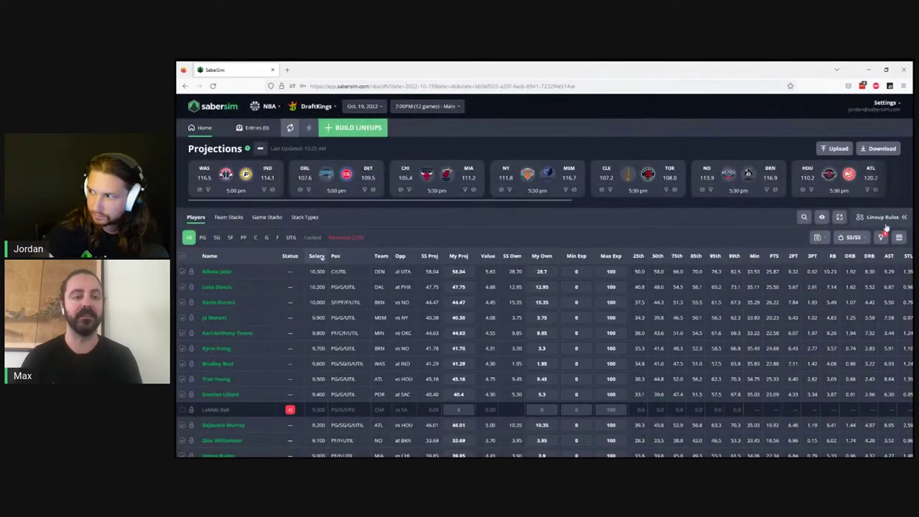
Step: Hide the removed players and rank the remaining ones by My Own, My Proj and finally Value
left_click(821, 217)
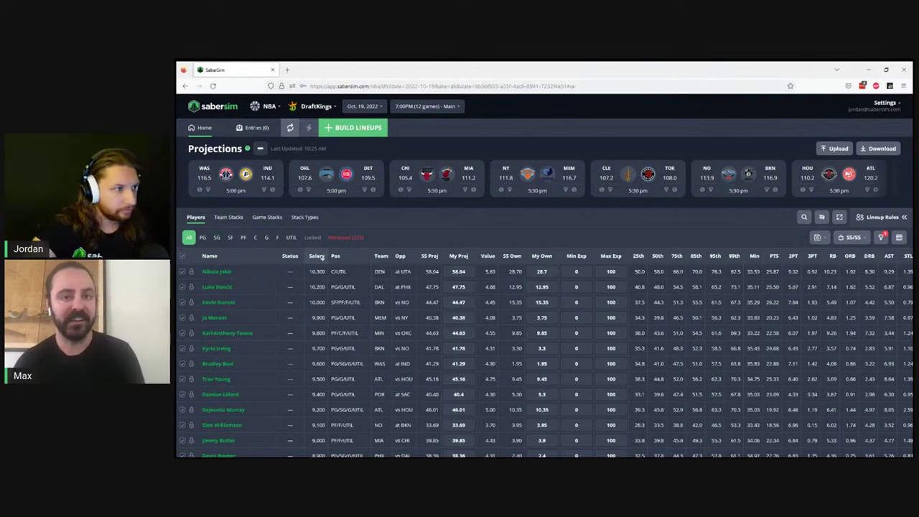
left_click(535, 257)
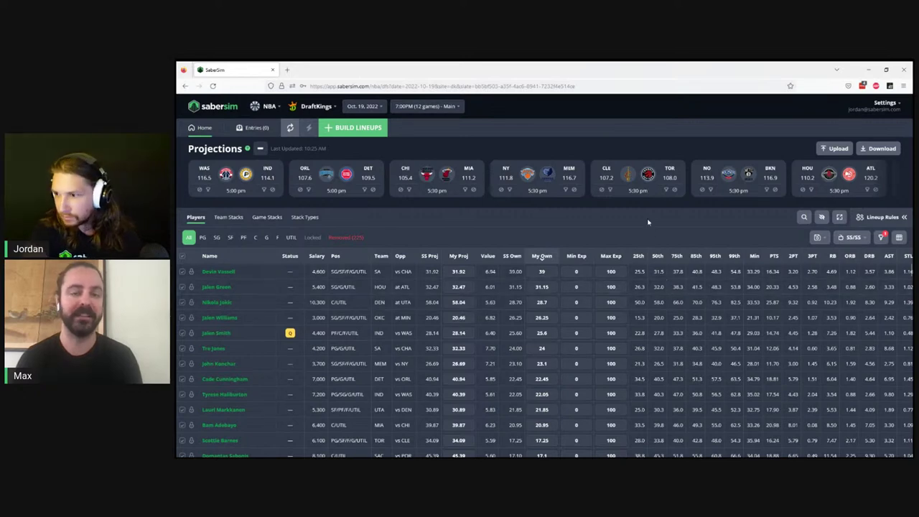
left_click(462, 260)
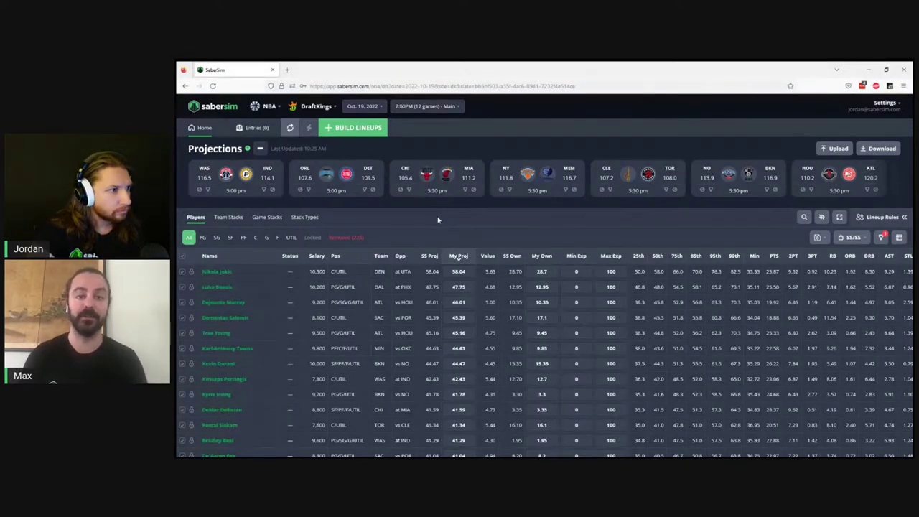
left_click(487, 256)
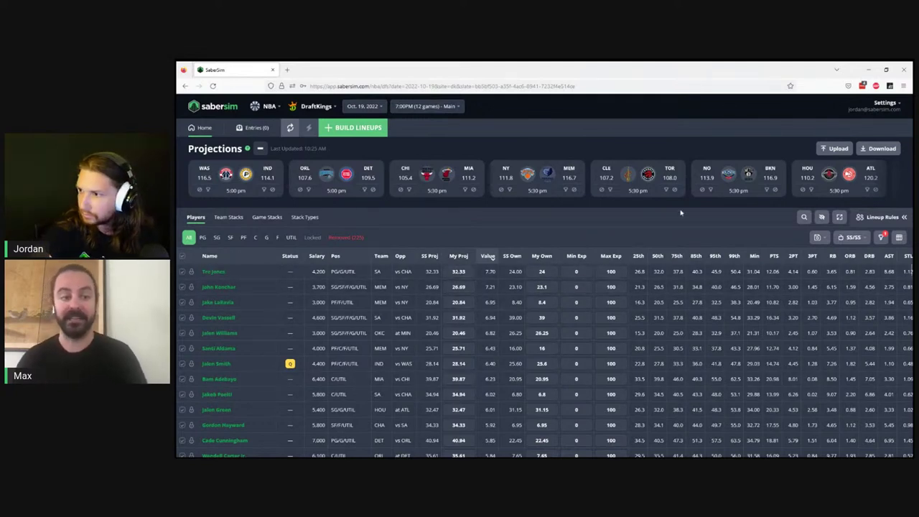
Step: Filter the player table to San Antonio to review that team's values, and clear the filter again
left_click_drag(539, 203, 672, 213)
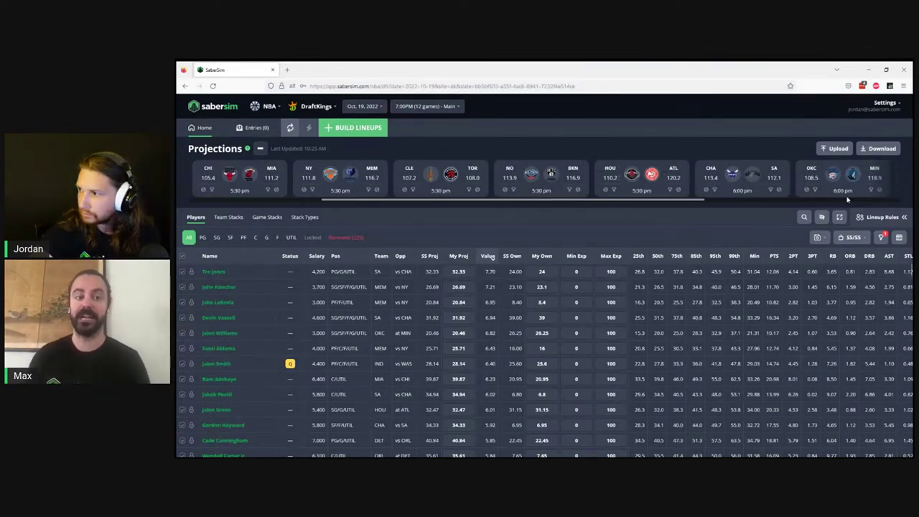
left_click(770, 189)
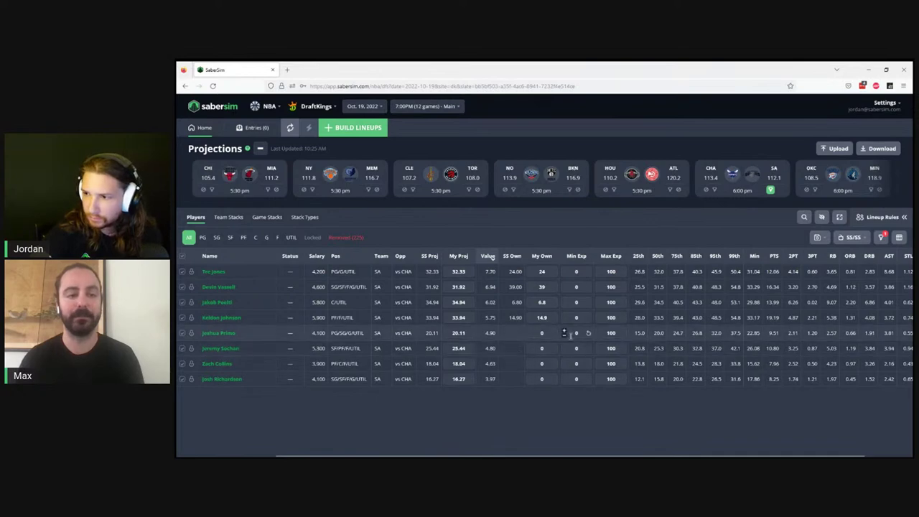
left_click(769, 190)
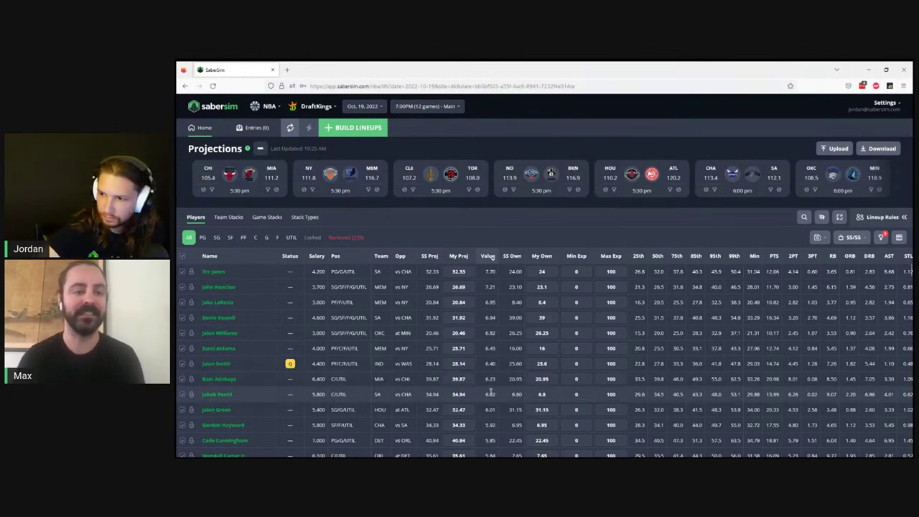
Step: Examine Tre Jones's simulated fantasy points distribution and his correlations with other players
left_click(217, 272)
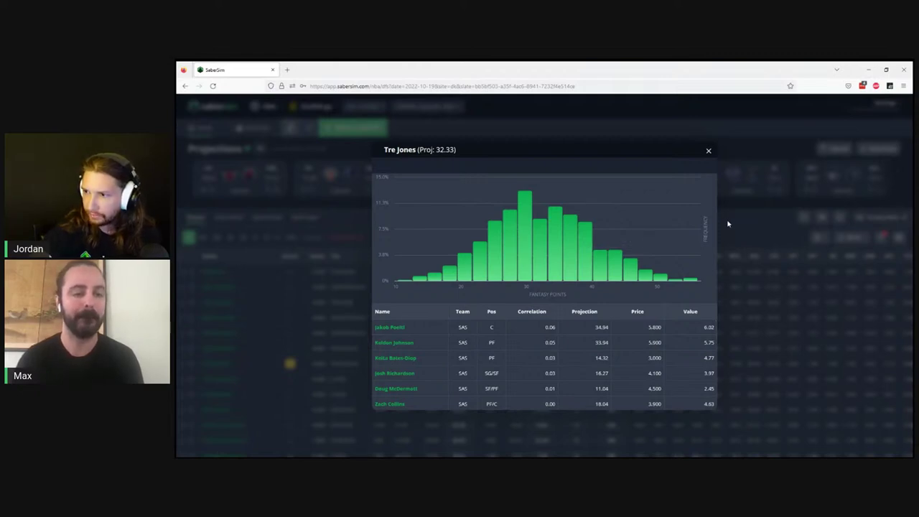
left_click(765, 224)
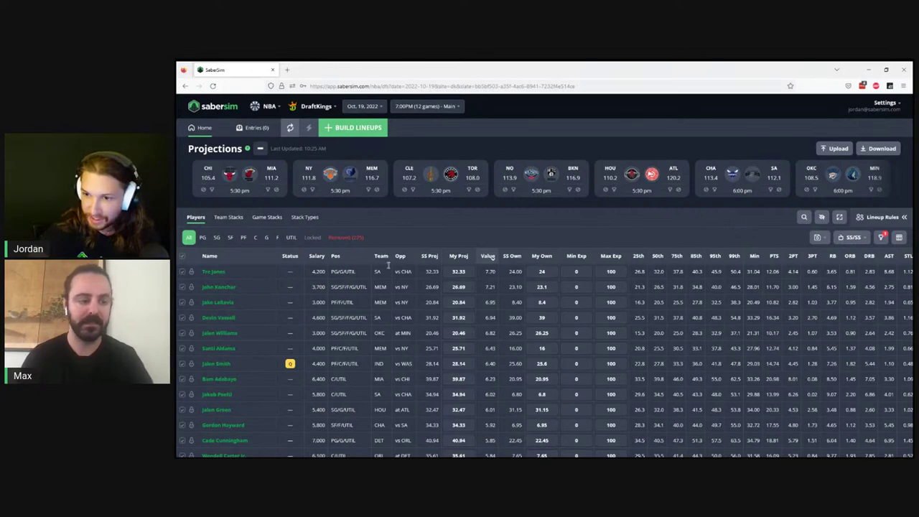
left_click(215, 272)
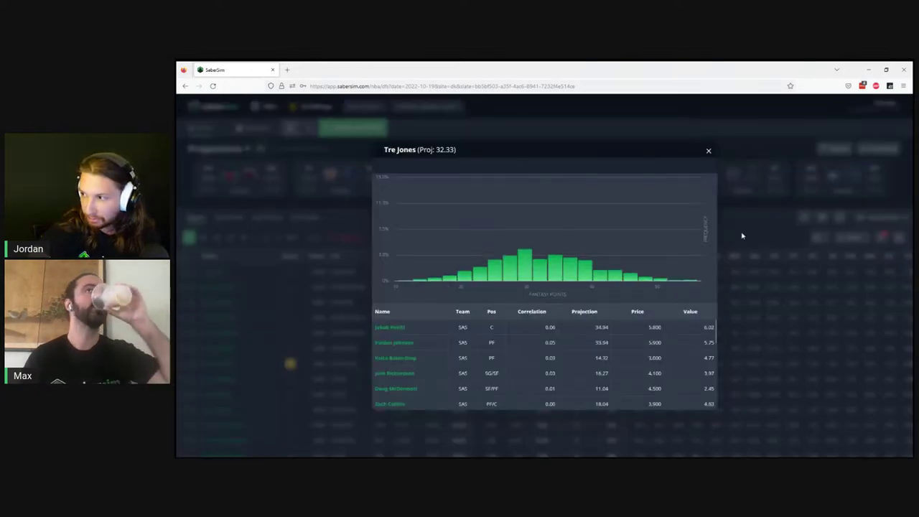
left_click(727, 241)
left_click(213, 272)
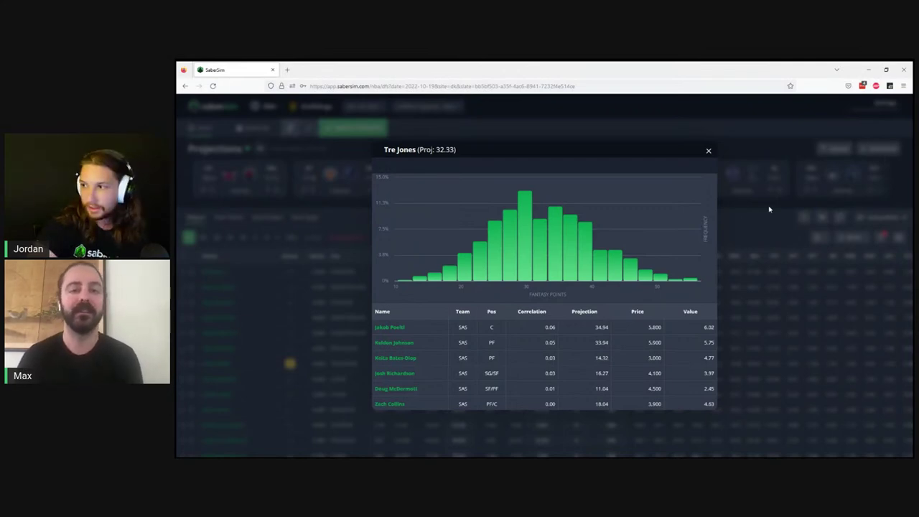
left_click(743, 221)
Step: Sort the player table by My Proj from highest to lowest and bring back the first games of the slate
left_click(456, 257)
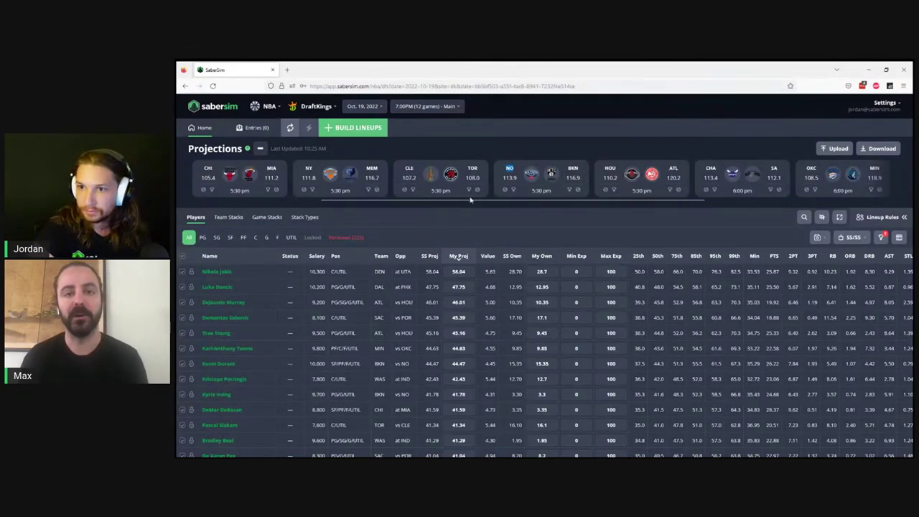
left_click_drag(471, 199, 304, 191)
left_click(308, 200)
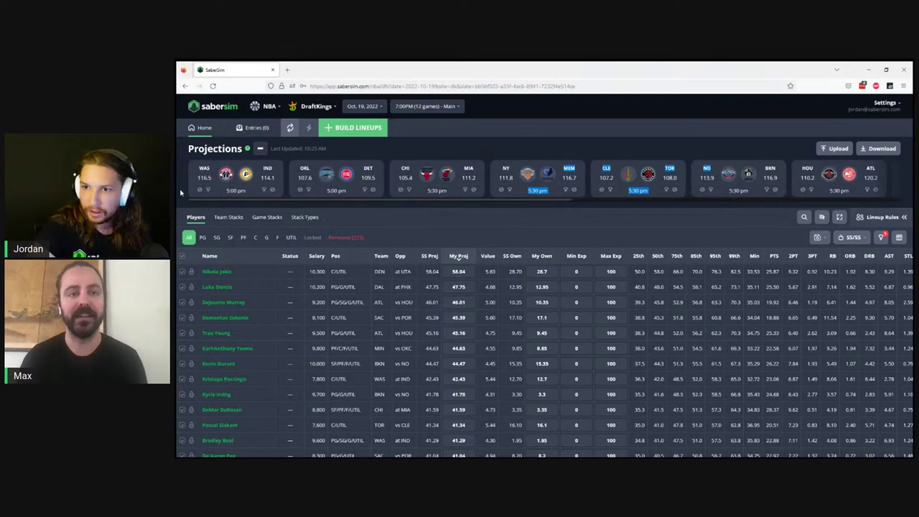
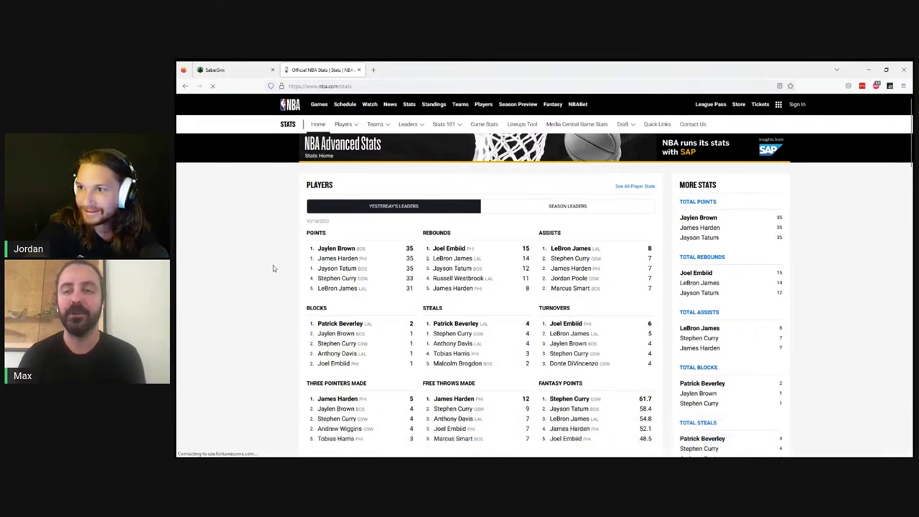
Step: Look through the NBA Advanced Stats categories and open the complete player stats listing
mouse_move(380, 128)
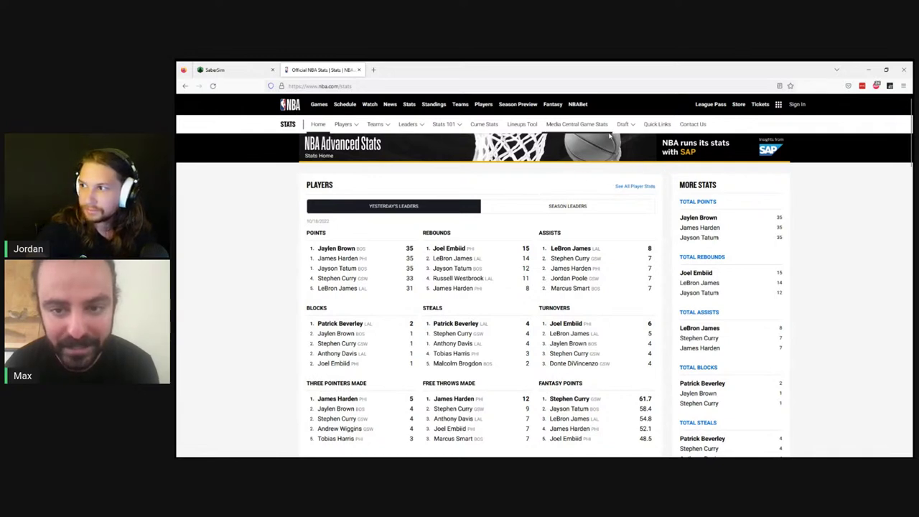
mouse_move(440, 126)
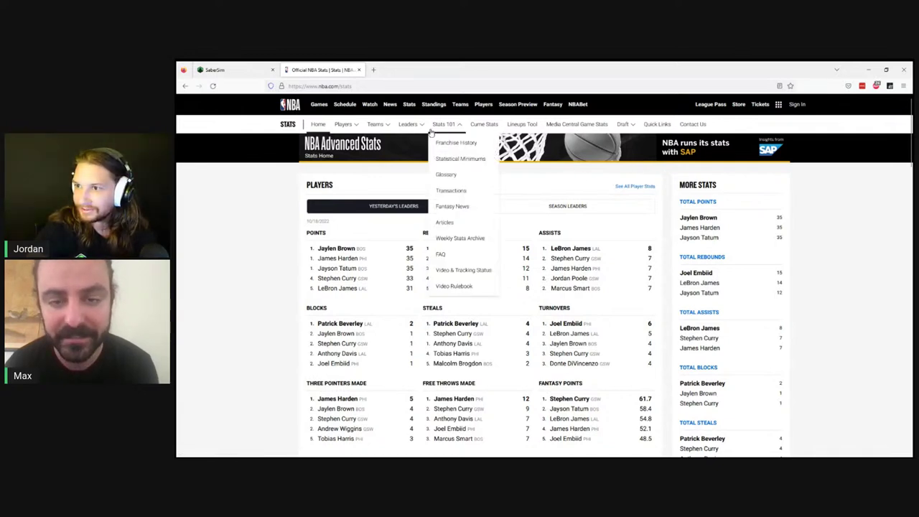
mouse_move(344, 125)
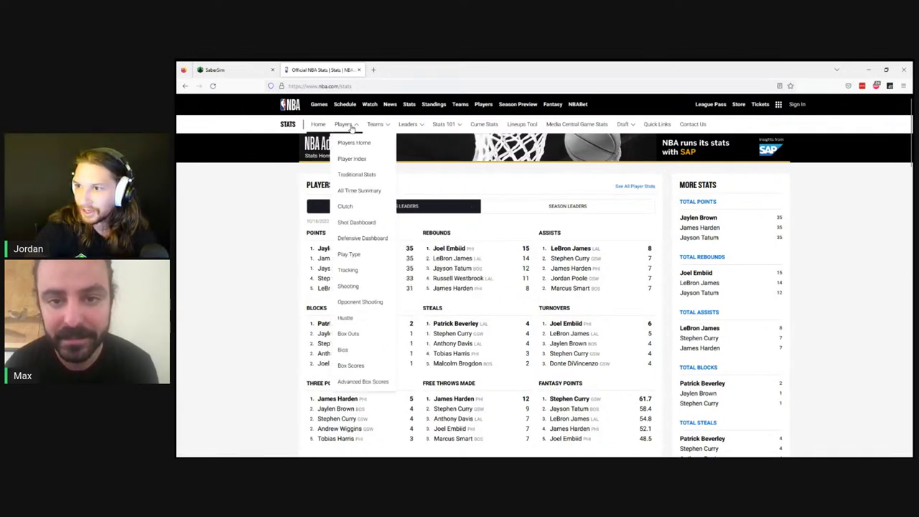
left_click(643, 188)
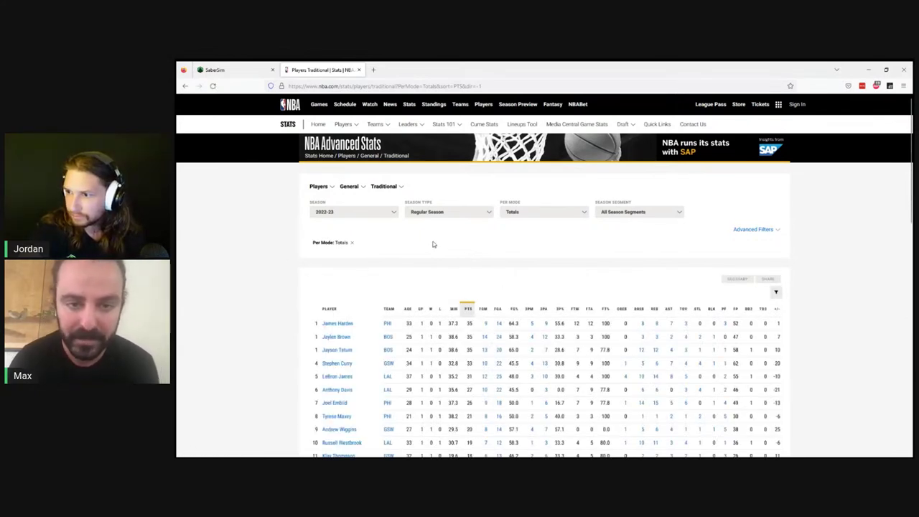
Step: Open the team stats page and look over its available advanced filters
left_click(378, 124)
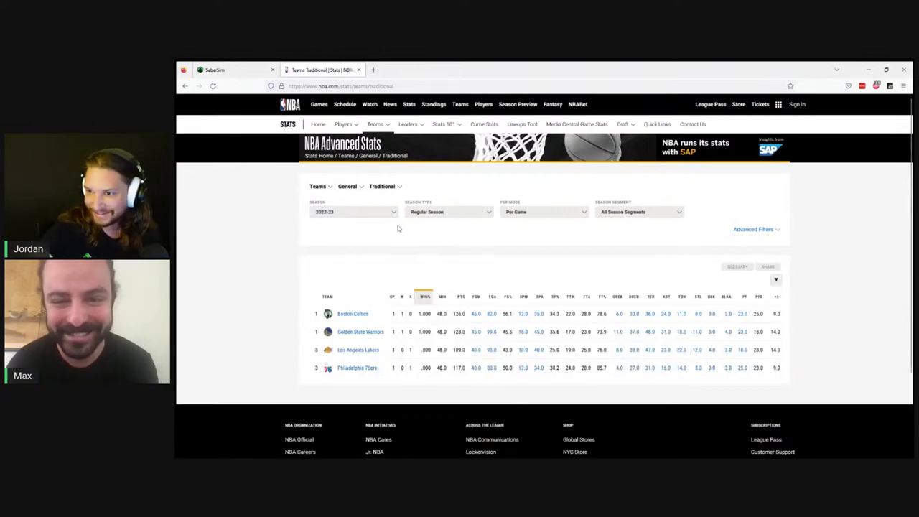
left_click(754, 229)
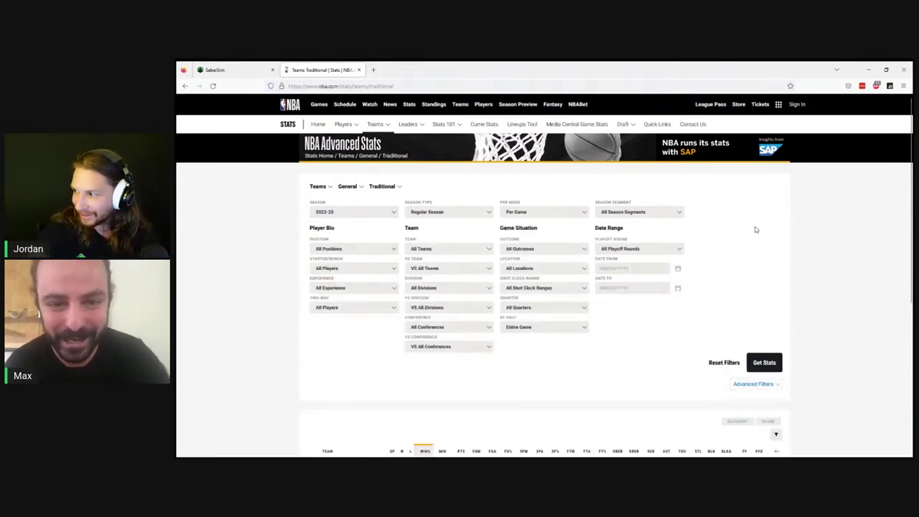
left_click(746, 385)
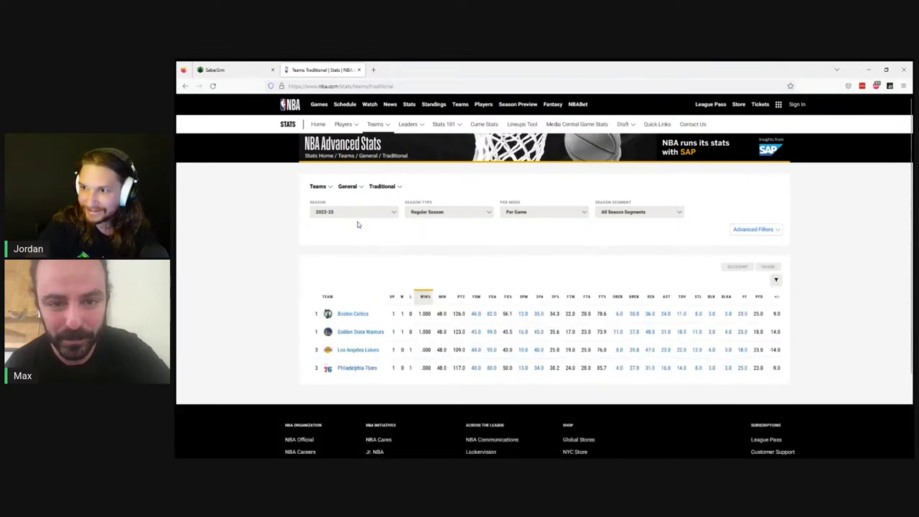
Step: Change the team stats from Traditional to Advanced and sort the teams by pace, fastest first
left_click(362, 187)
left_click(382, 186)
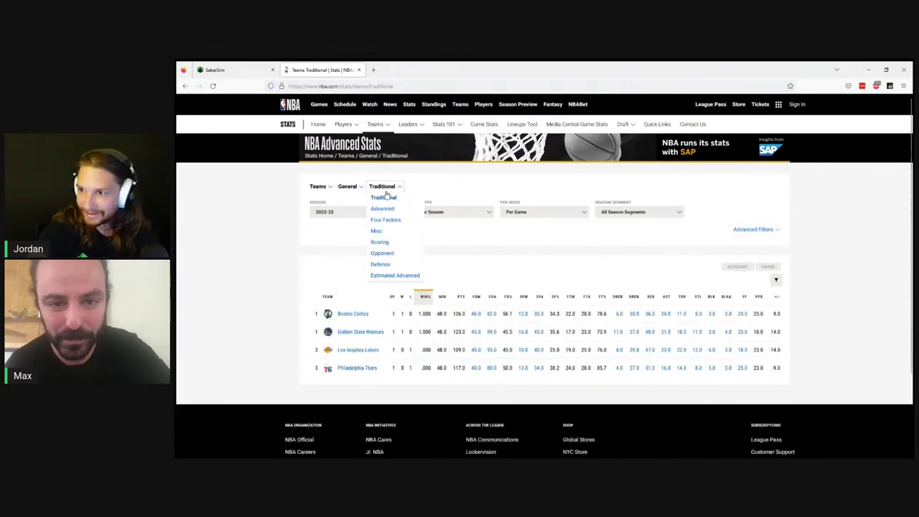
left_click(384, 195)
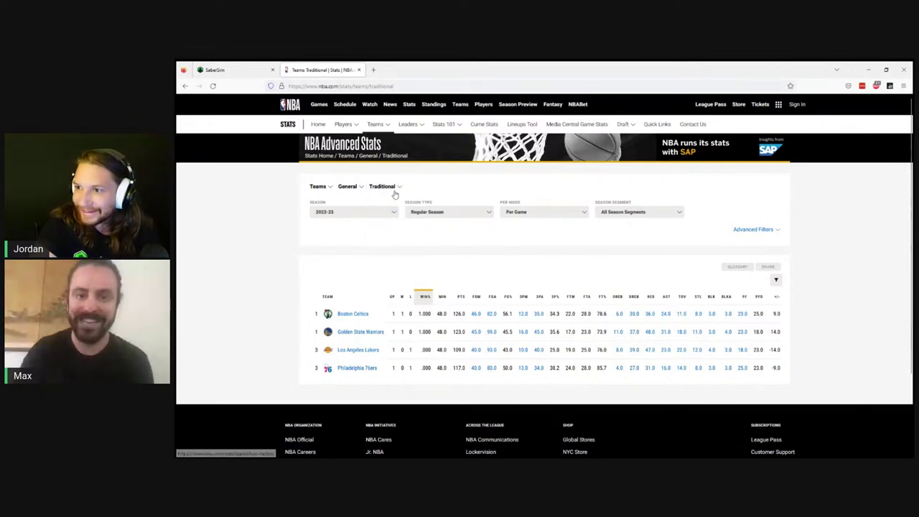
left_click(381, 218)
left_click(380, 207)
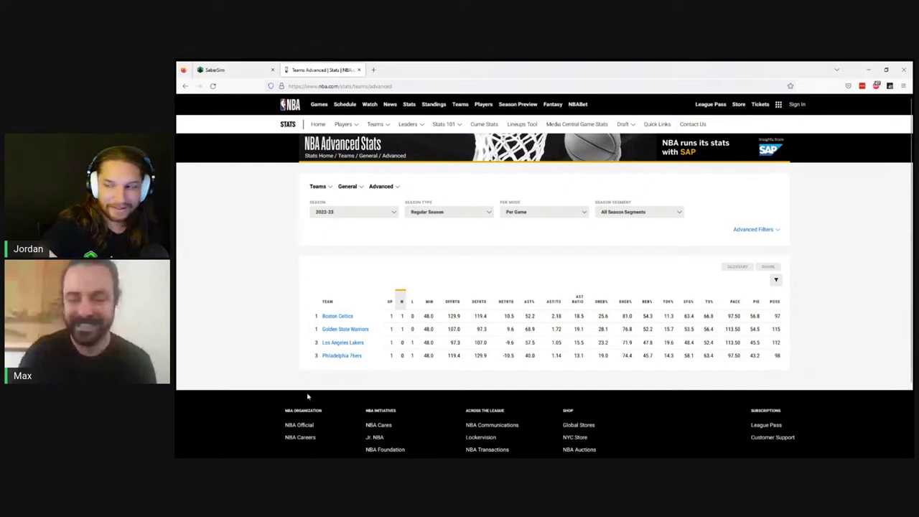
left_click(734, 302)
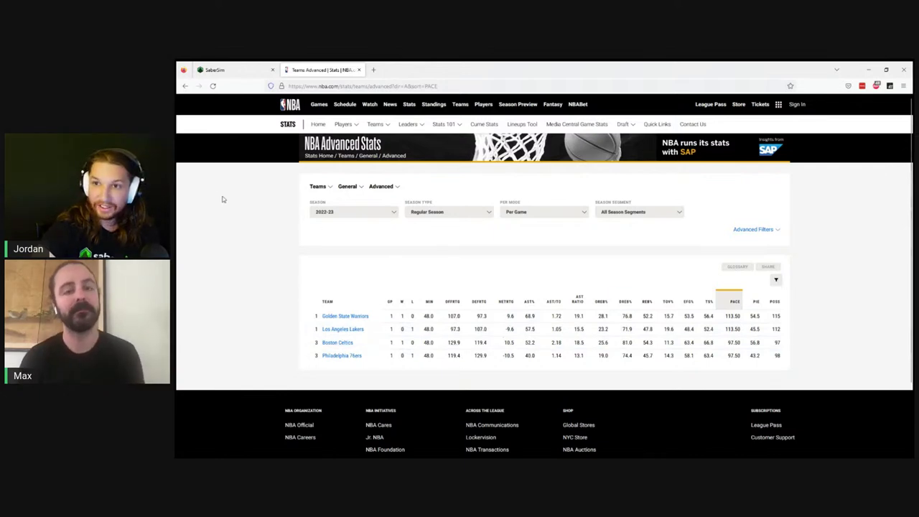
Step: Return to SaberSim and set Trae Young's minimum exposure to 15
left_click(225, 69)
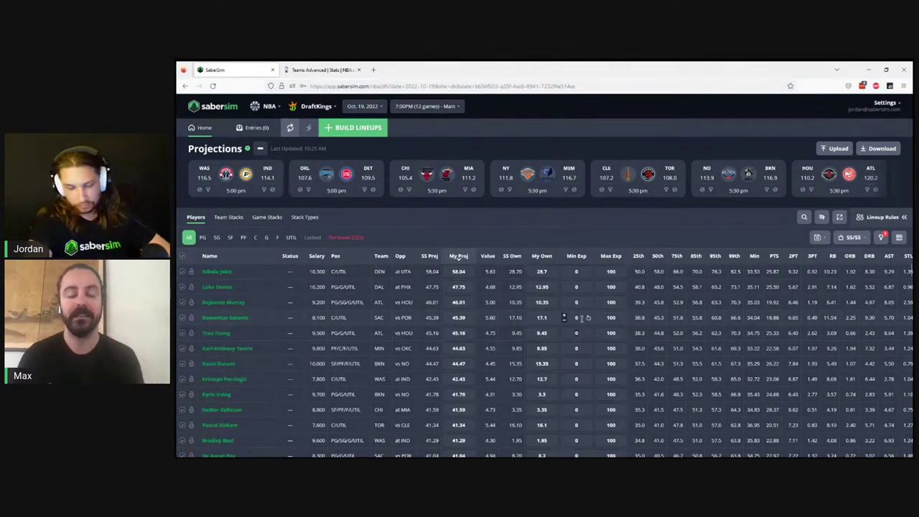
type("15")
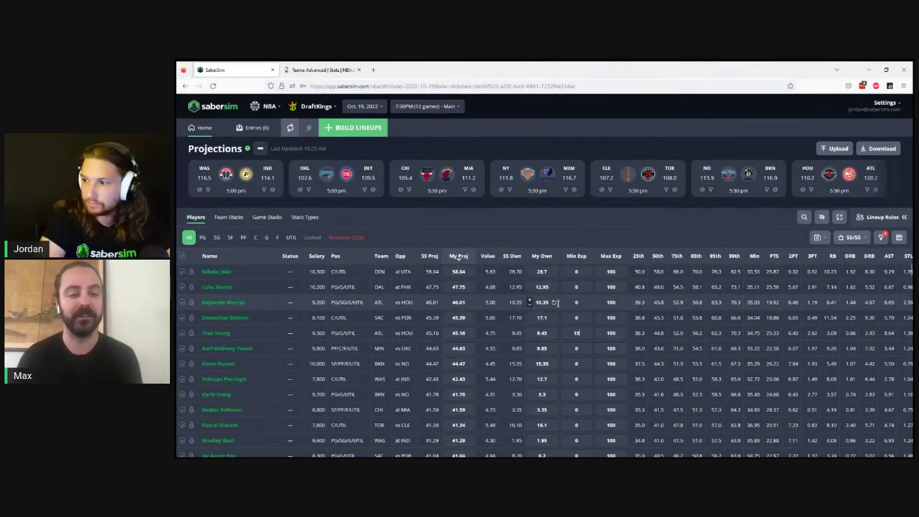
left_click(576, 235)
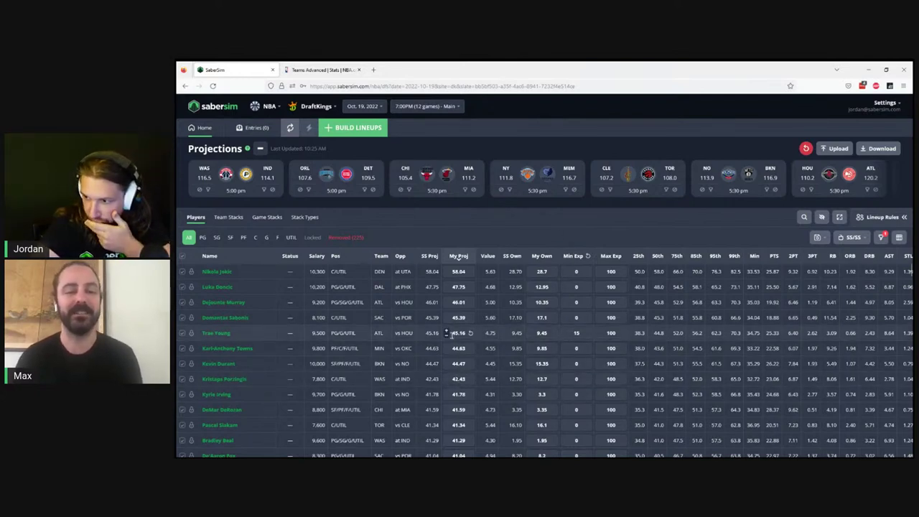
Step: Set Trae Young's custom projection to 49
left_click(446, 333)
type("47")
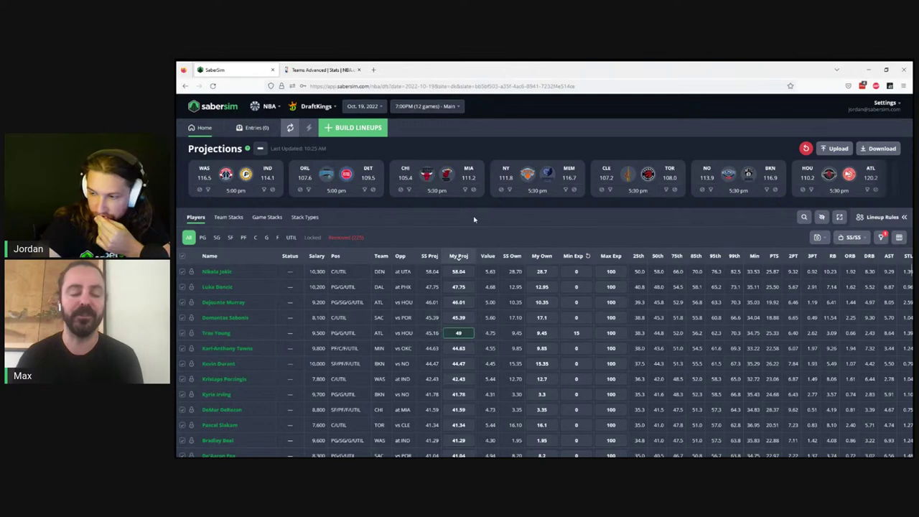
key("Return")
key("BackSpace")
type("8")
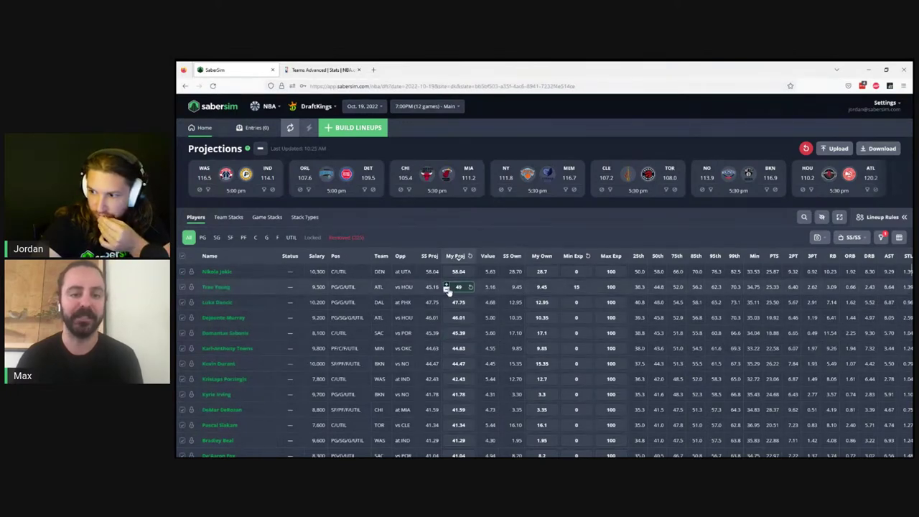
Step: Reset Trae Young's custom projection and minimum exposure to their defaults
key("Return")
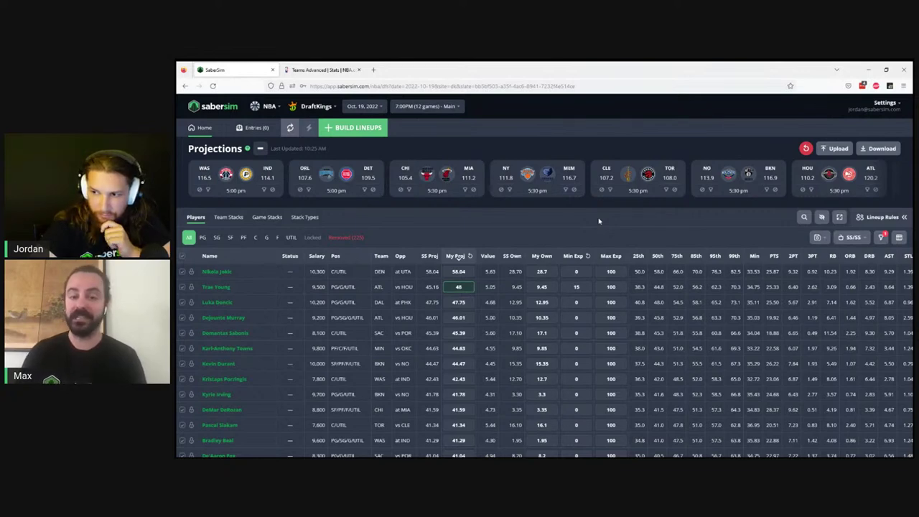
left_click(471, 288)
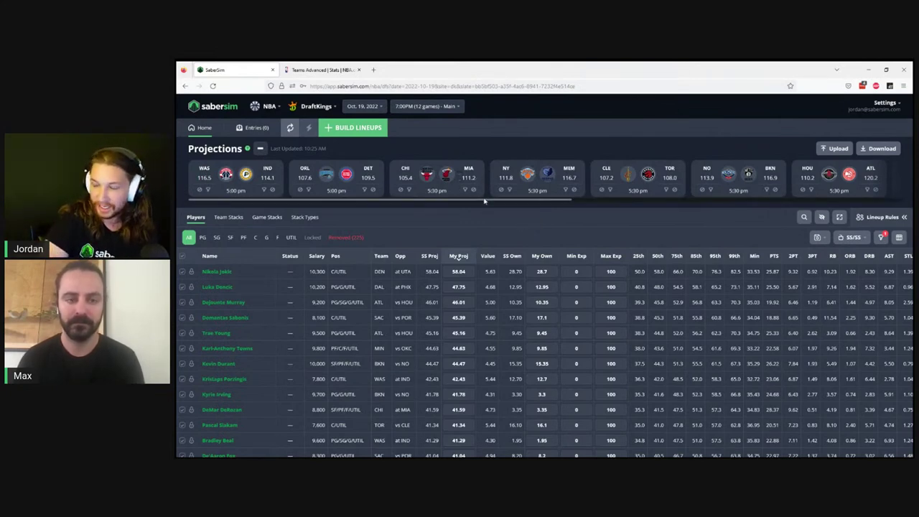
left_click_drag(486, 200, 726, 208)
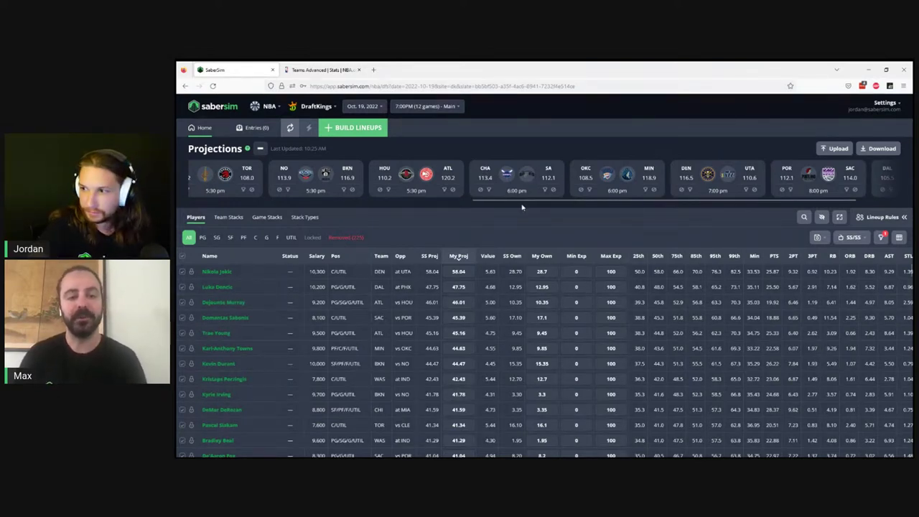
left_click_drag(521, 204, 253, 206)
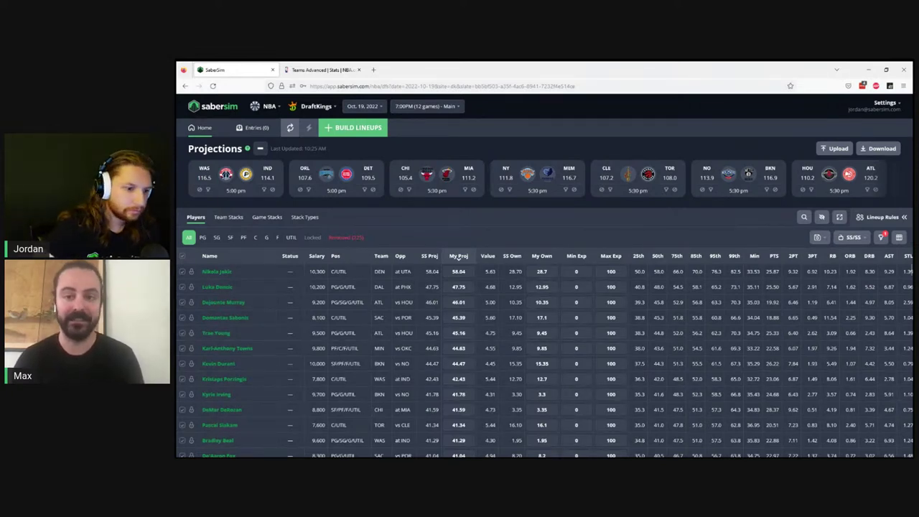
left_click_drag(513, 200, 463, 236)
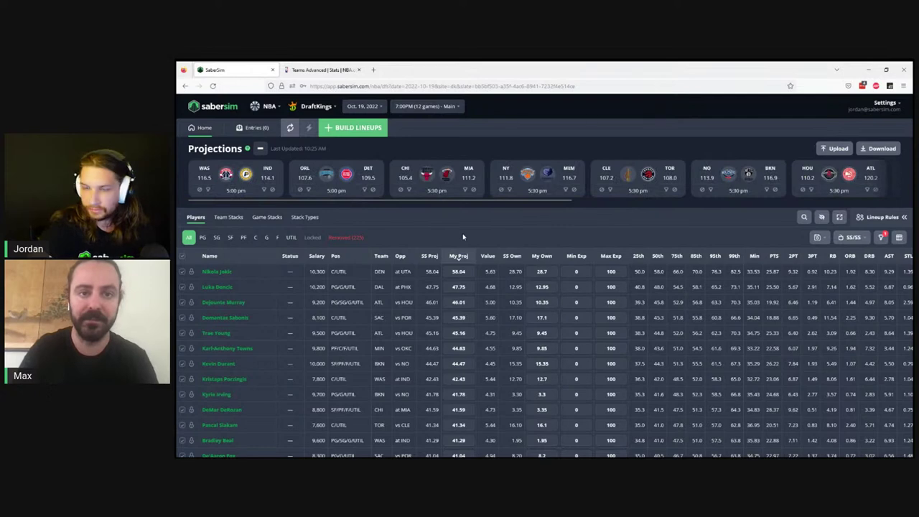
Step: Open basketballmonster.com in a new browser tab
left_click(373, 70)
type("basketballmo")
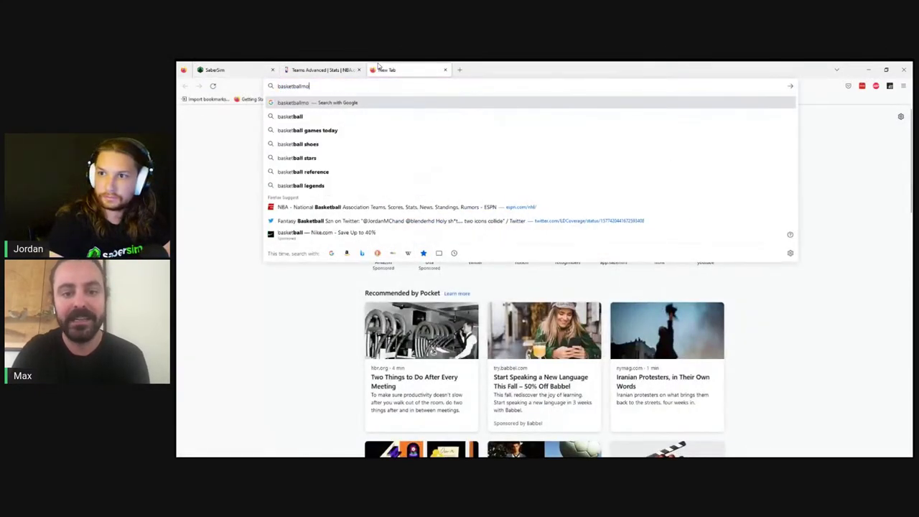
type("nster.com")
key("Return")
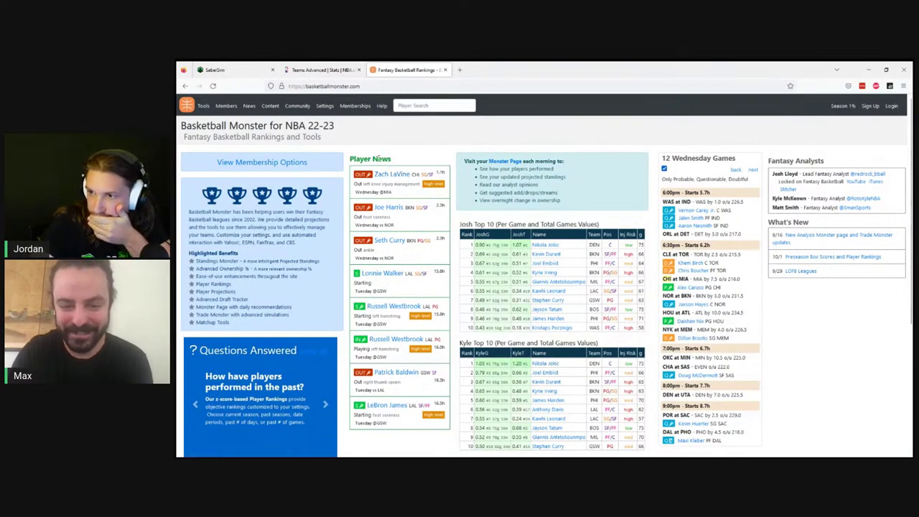
Step: Open the fantasy basketball news, enlarge the page to 120%, and review the injury statuses listed for Wednesday's games
left_click(249, 106)
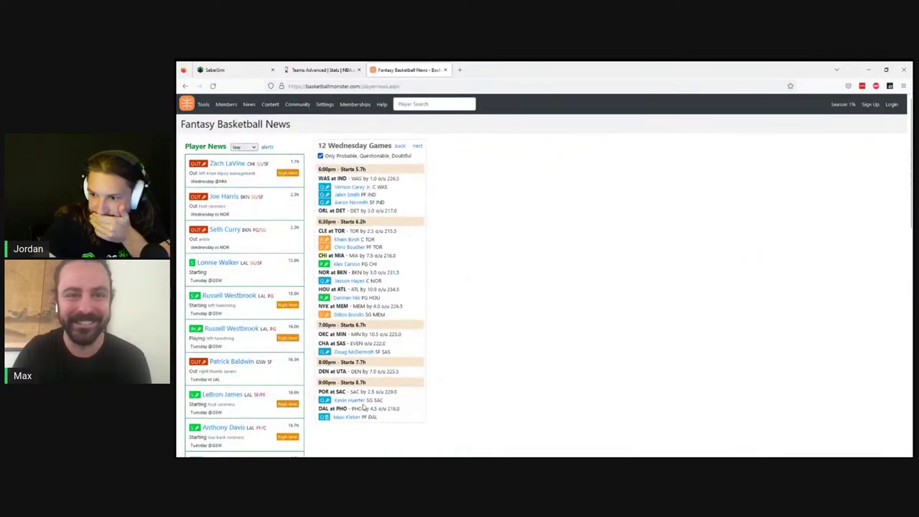
scroll(368, 394, "down", 1)
scroll(368, 394, "up", 1)
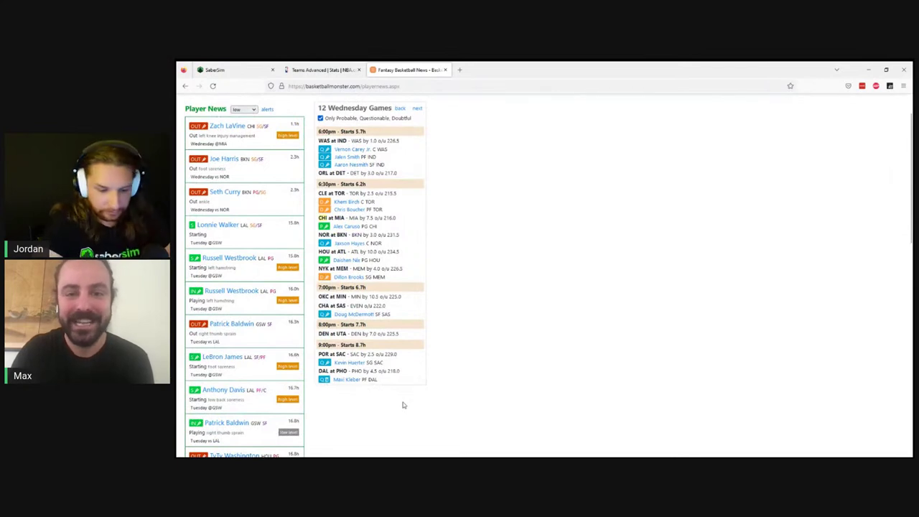
key("ctrl+plus")
key("ctrl+plus")
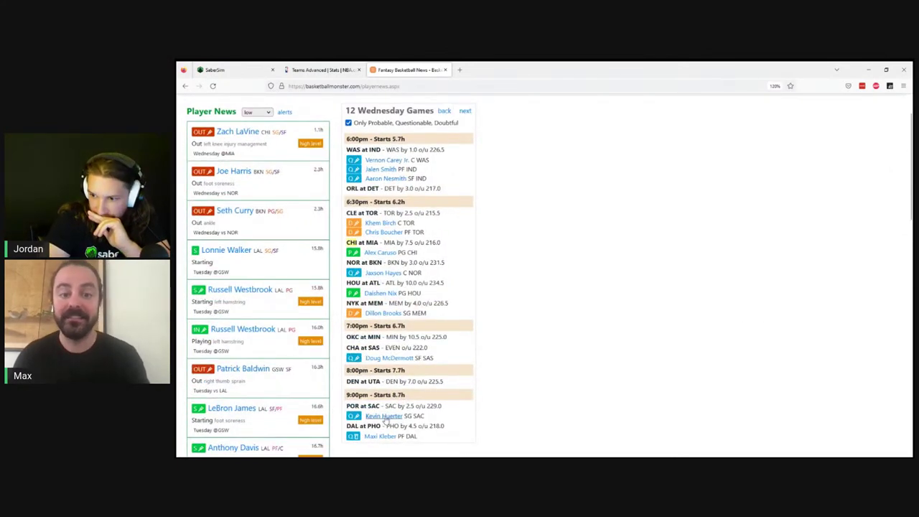
scroll(381, 430, "down", 1)
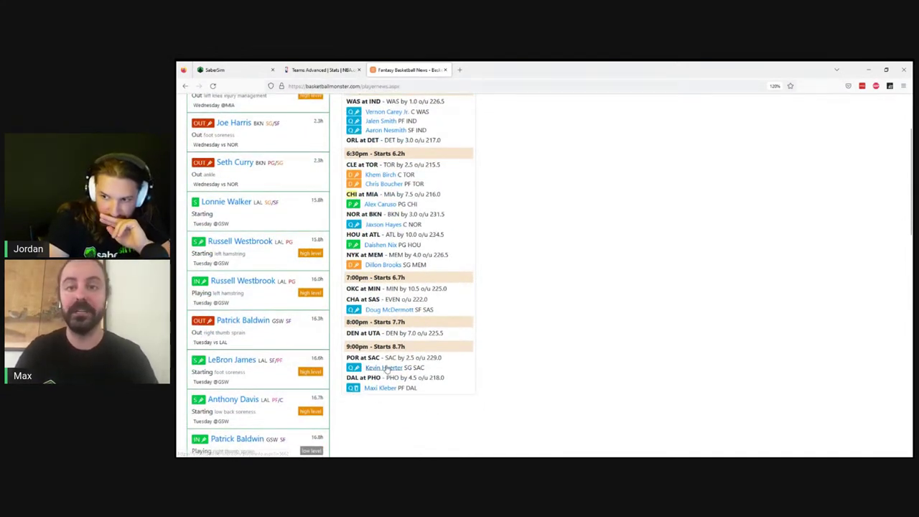
Step: Return to SaberSim and filter the player table to Sacramento's shooting guards
left_click(215, 70)
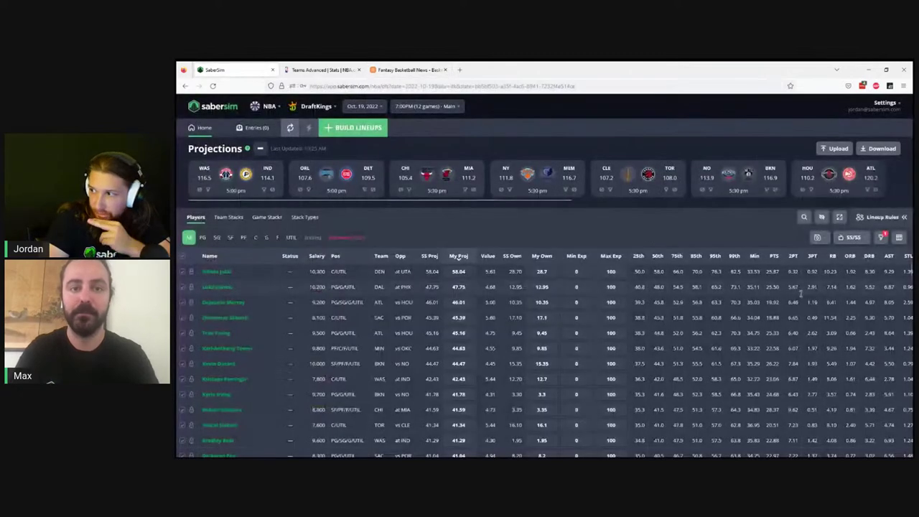
scroll(656, 206, "right", 2)
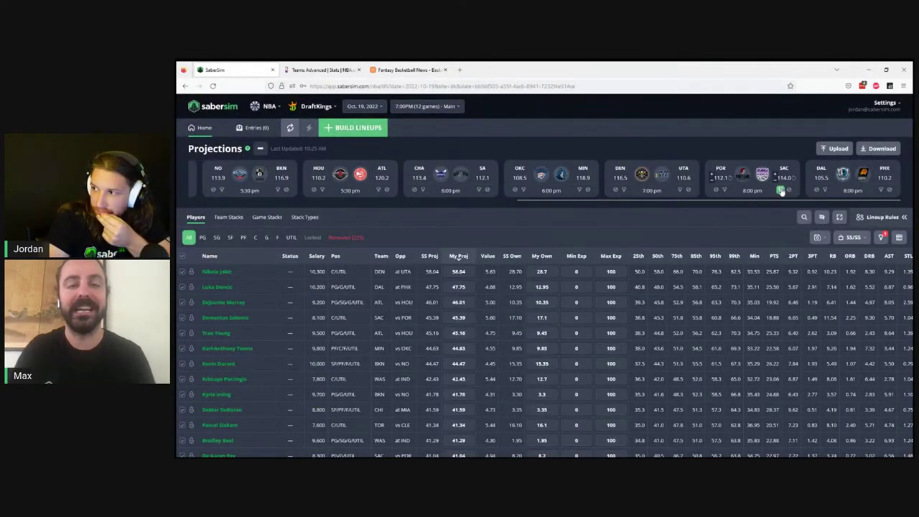
left_click(780, 189)
left_click(216, 237)
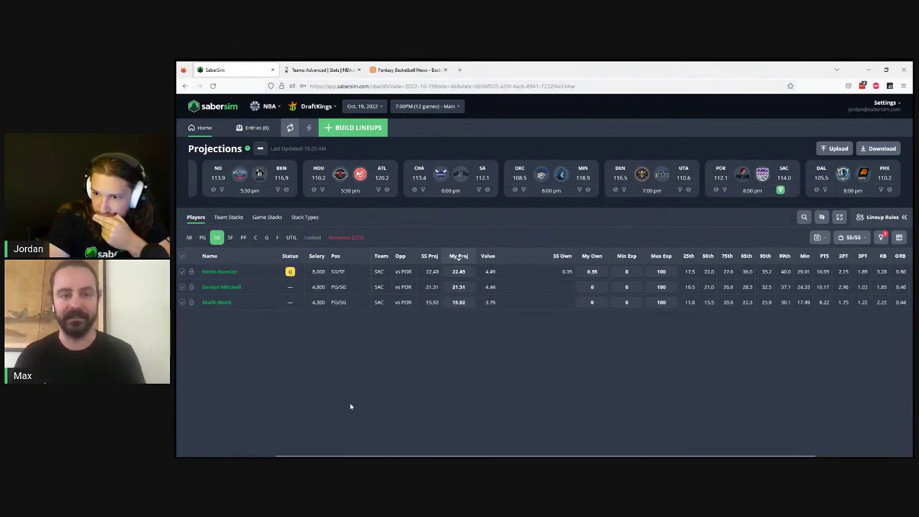
Step: Set Davion Mitchell's custom projection to 24
left_click(448, 287)
type("22")
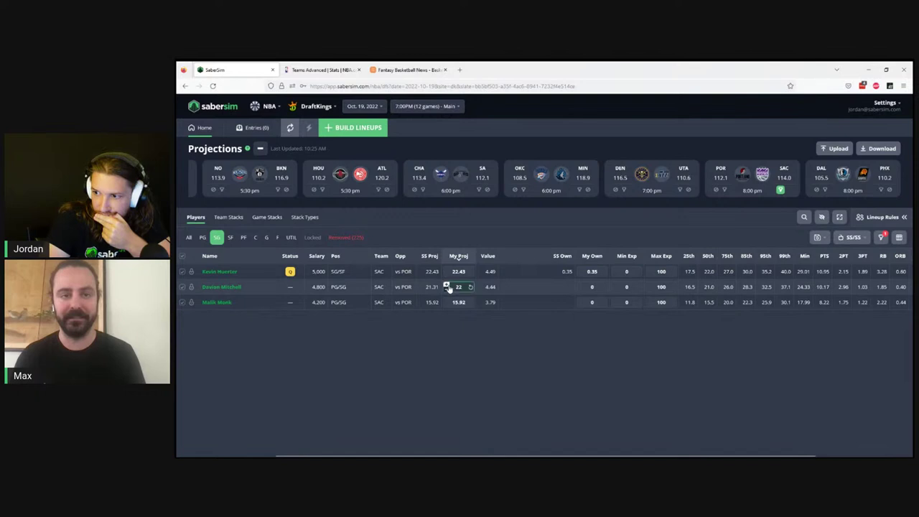
key("Return")
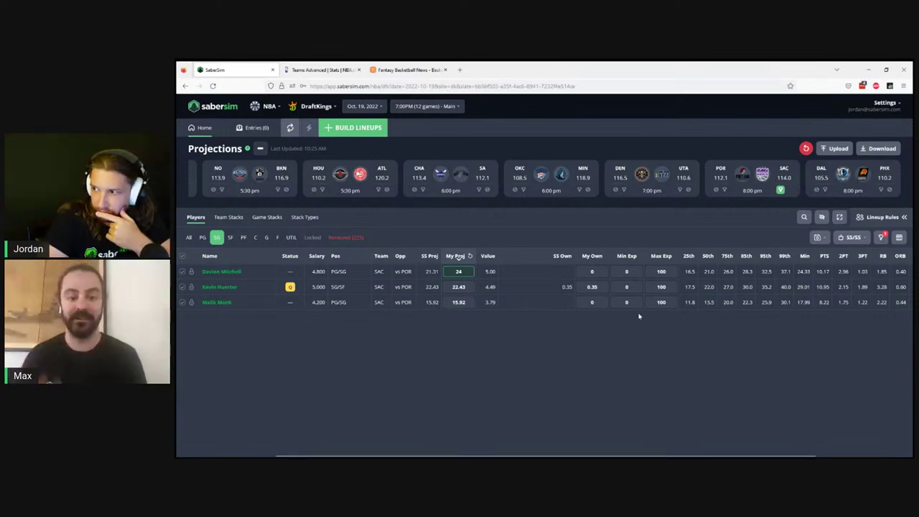
Step: Widen the position filter to UTIL and show only Sacramento's players
left_click(291, 237)
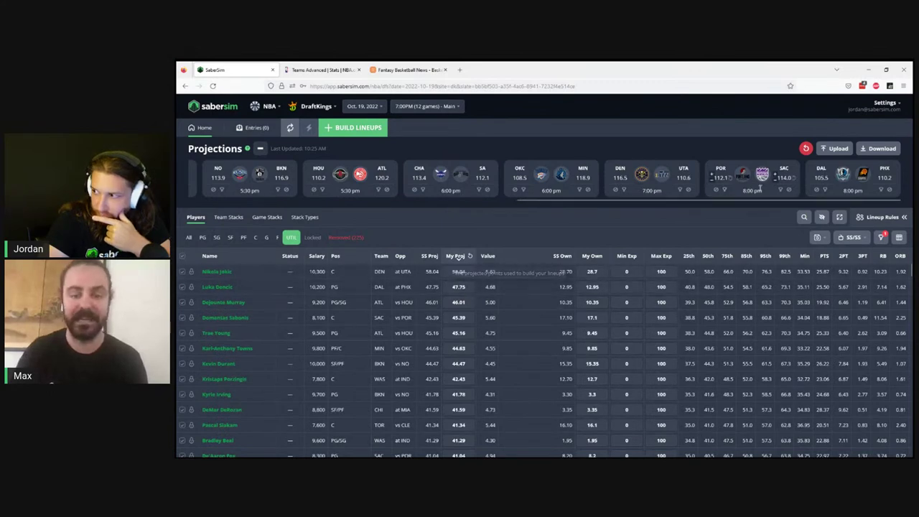
left_click(780, 190)
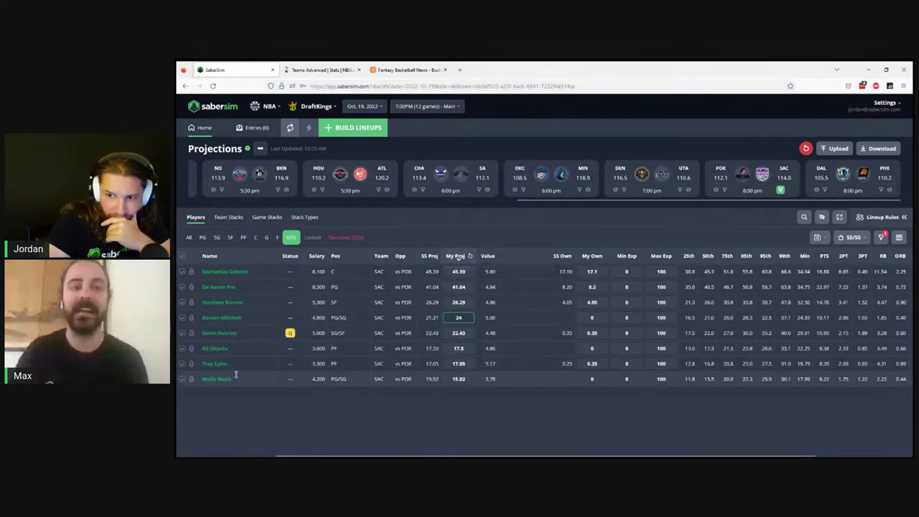
Step: Try to set Kevin Huerter's custom projection to 22
left_click(447, 332)
type("22")
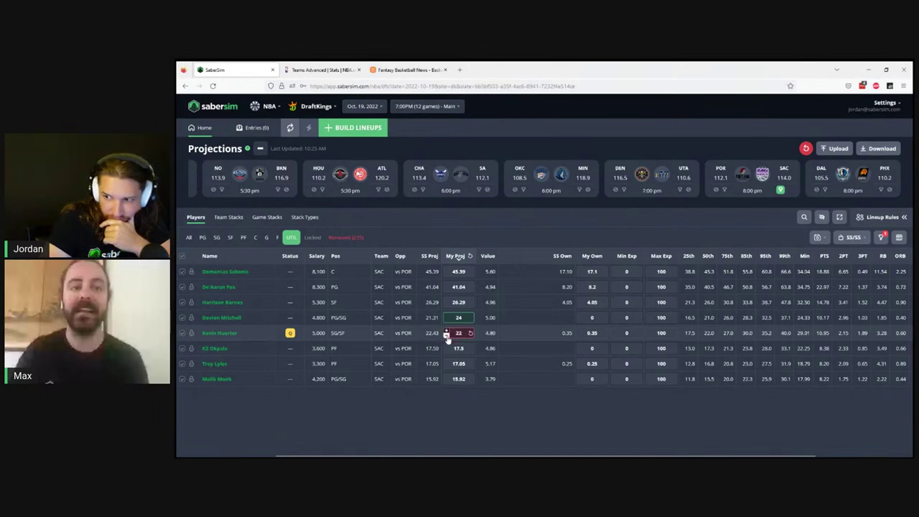
key("Escape")
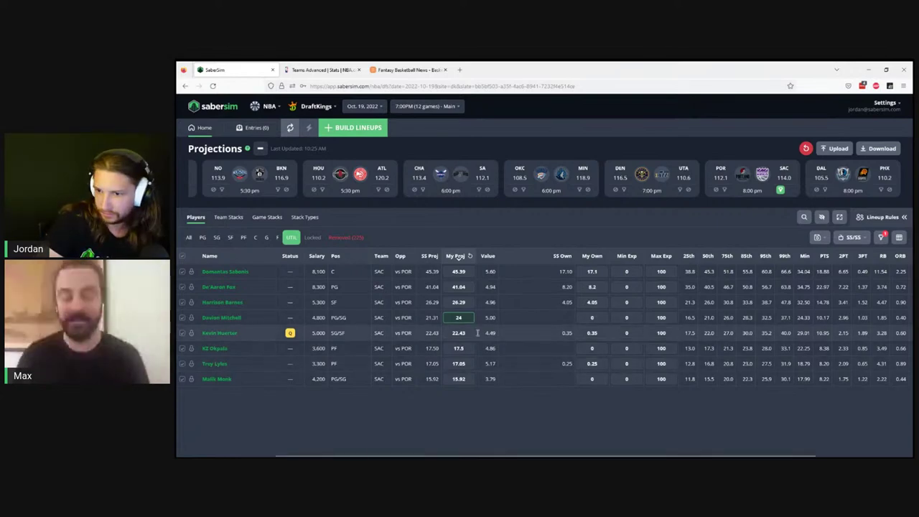
Step: Set Harrison Barnes's custom projection to 28
left_click(447, 303)
type("27")
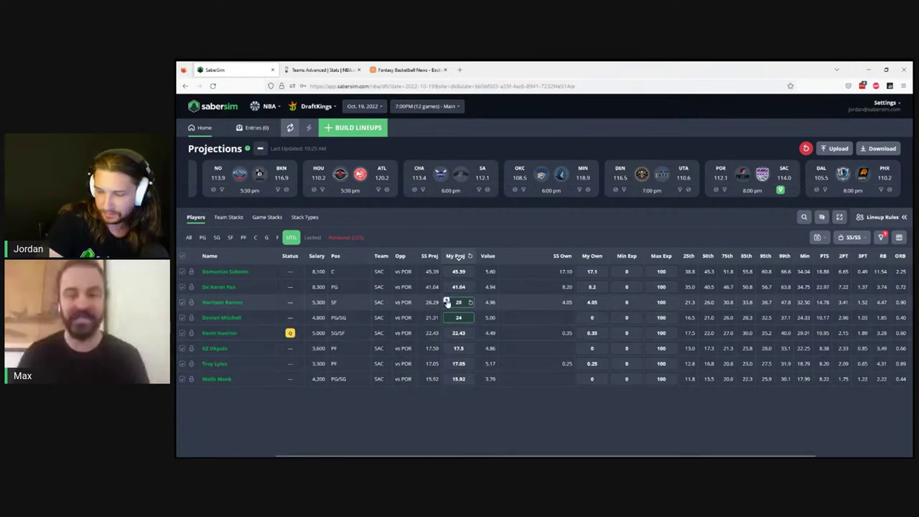
key("Return")
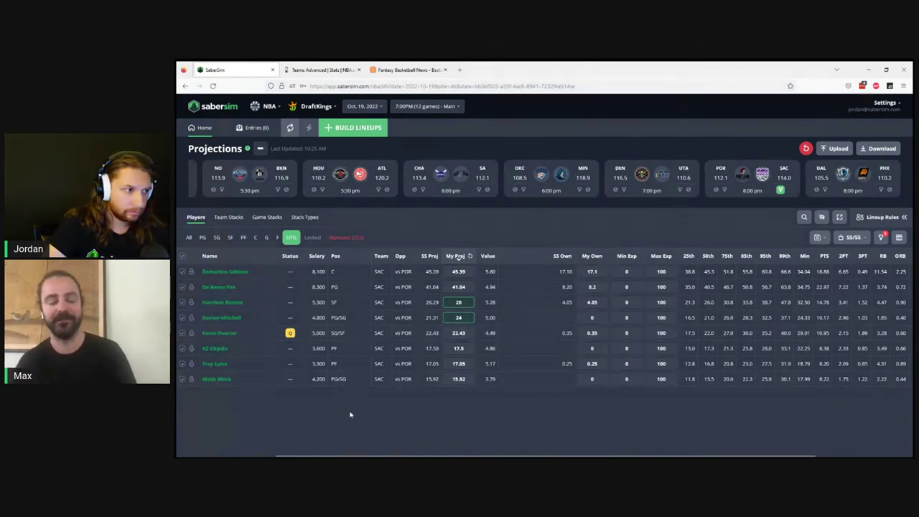
Step: Switch to the Basketball Monster news page and check the betting lines and player statuses for Wednesday's games
left_click(380, 68)
scroll(482, 262, "up", 2)
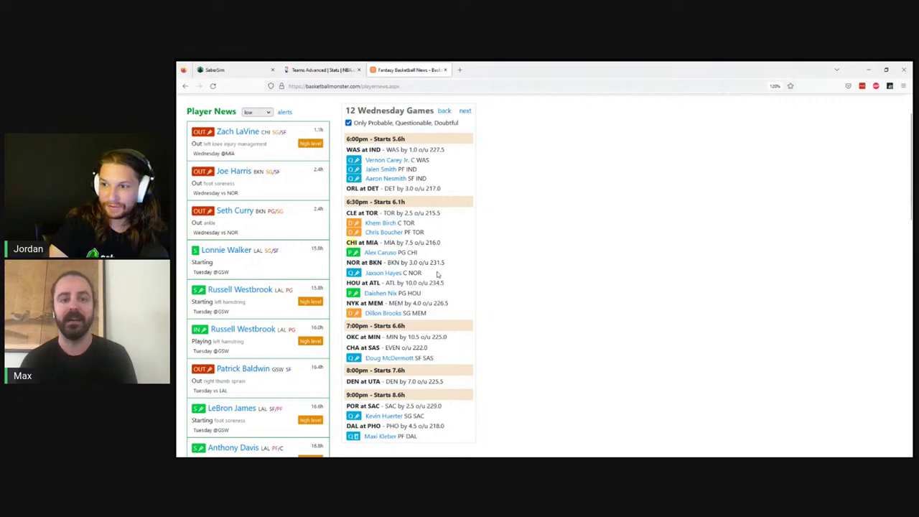
left_click(242, 66)
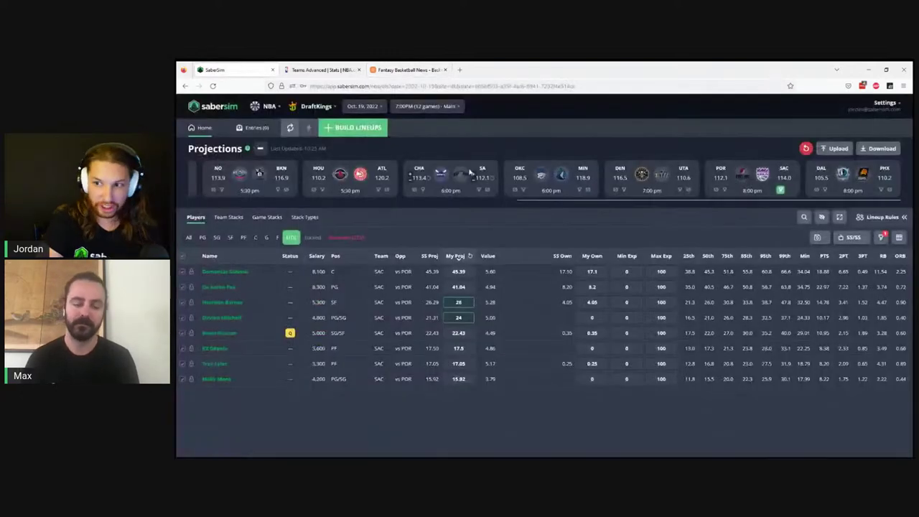
left_click(416, 68)
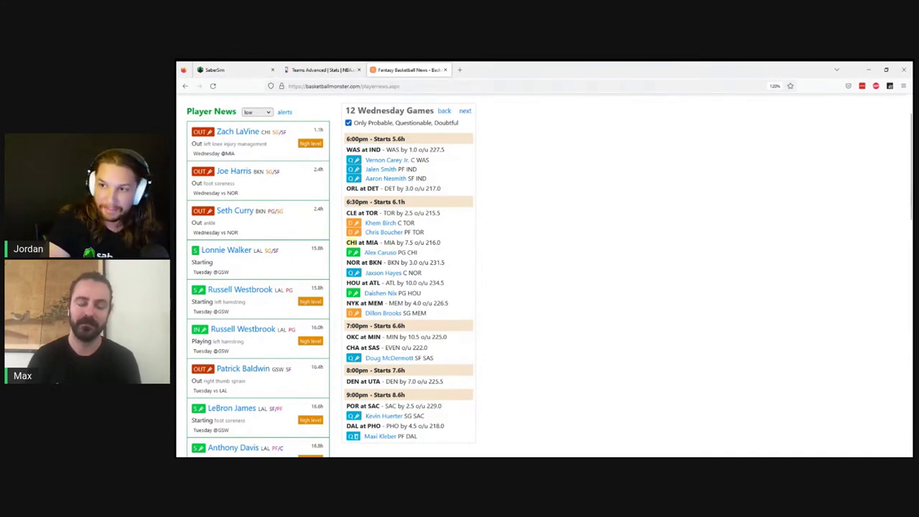
Step: Return to SaberSim and remove the Sacramento team filter from the player table
key("ctrl+1")
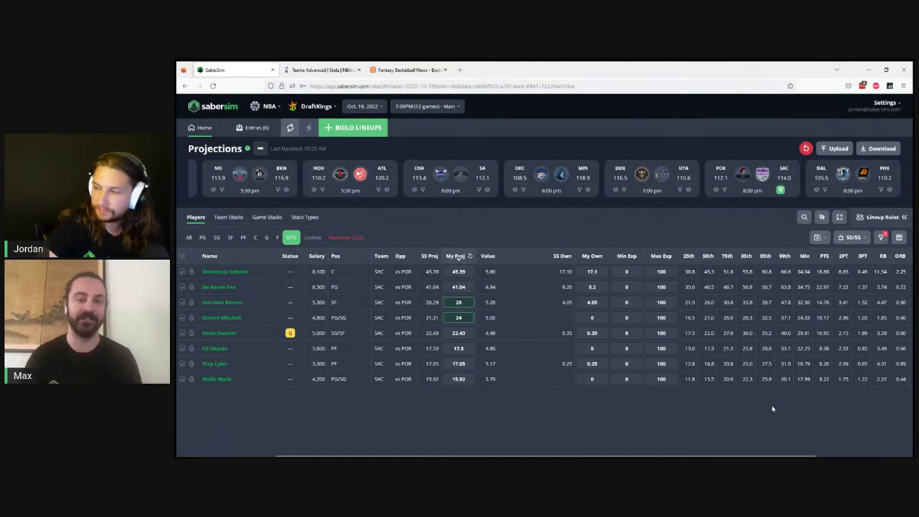
left_click(780, 190)
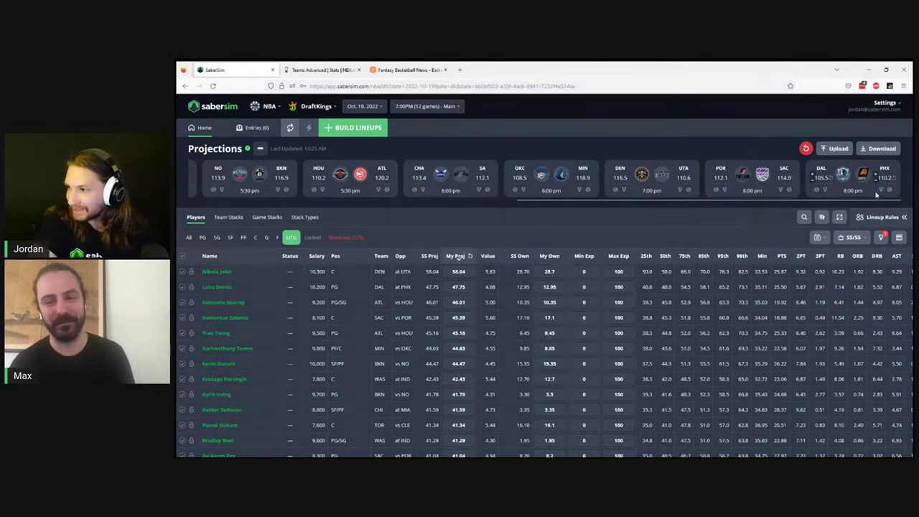
Step: Open the lineup rules and delete the existing group rule for each team's players
left_click(884, 218)
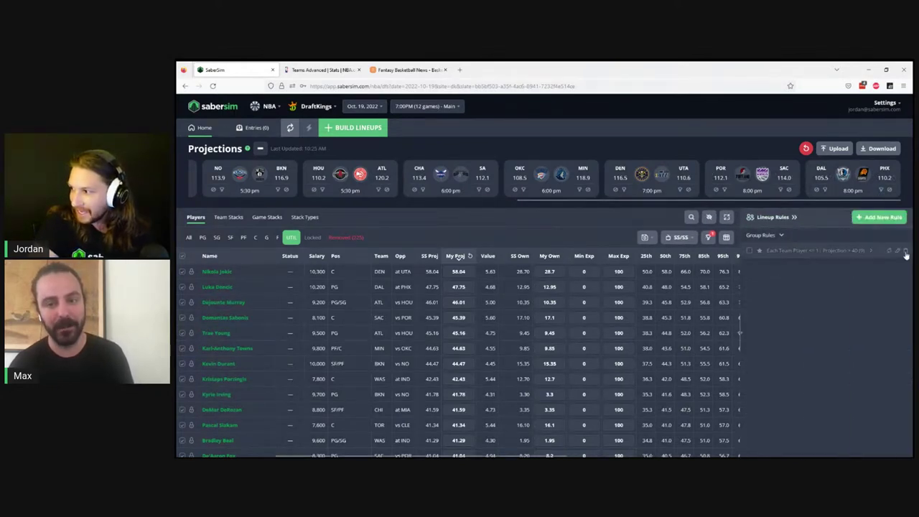
left_click(906, 255)
left_click(574, 293)
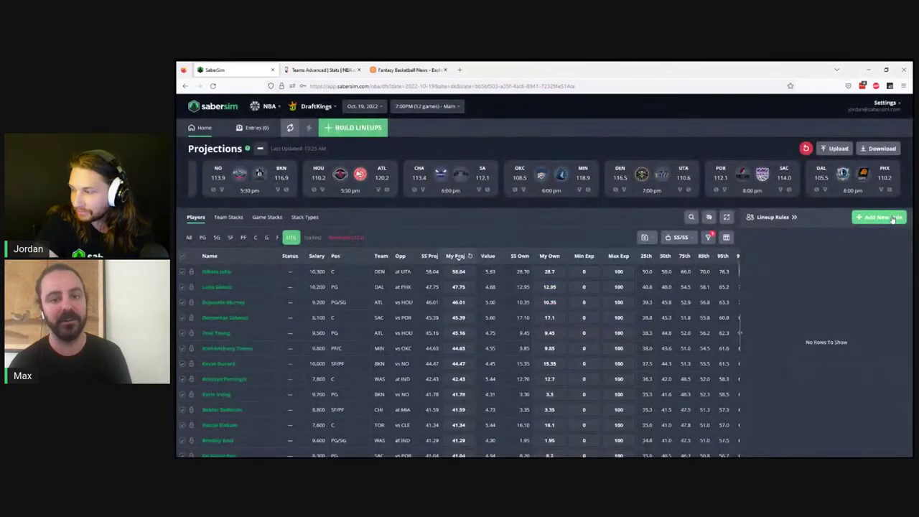
Step: Start a new lineup rule and filter the player table to DEN, UTA, POR, SAC, DAL and PHX
left_click(878, 217)
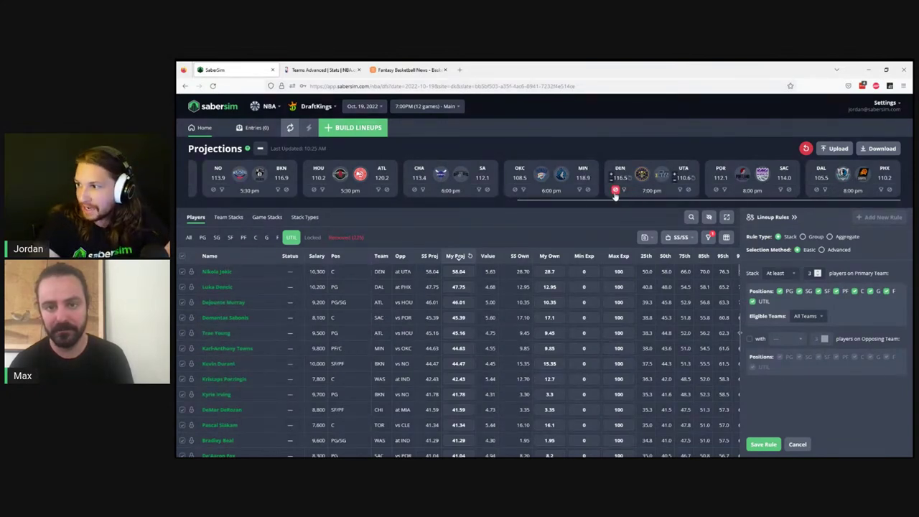
left_click(622, 189)
left_click(680, 190)
left_click(724, 189)
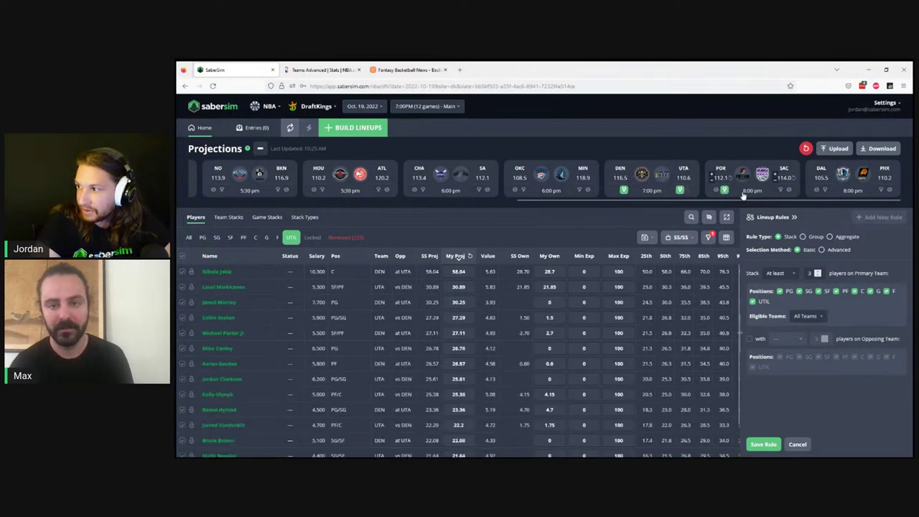
left_click(779, 189)
left_click(824, 189)
left_click(880, 190)
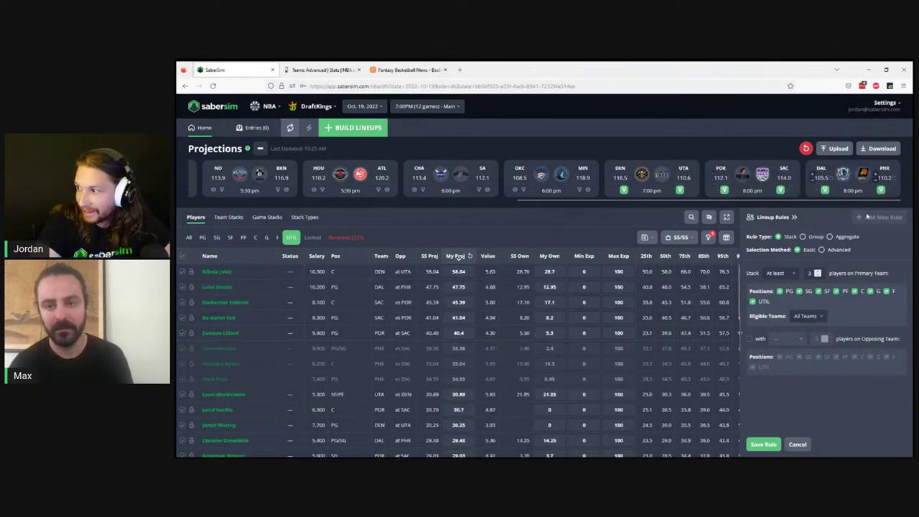
Step: Change the new lineup rule to a Group rule requiring at least 3 primary players
left_click(803, 236)
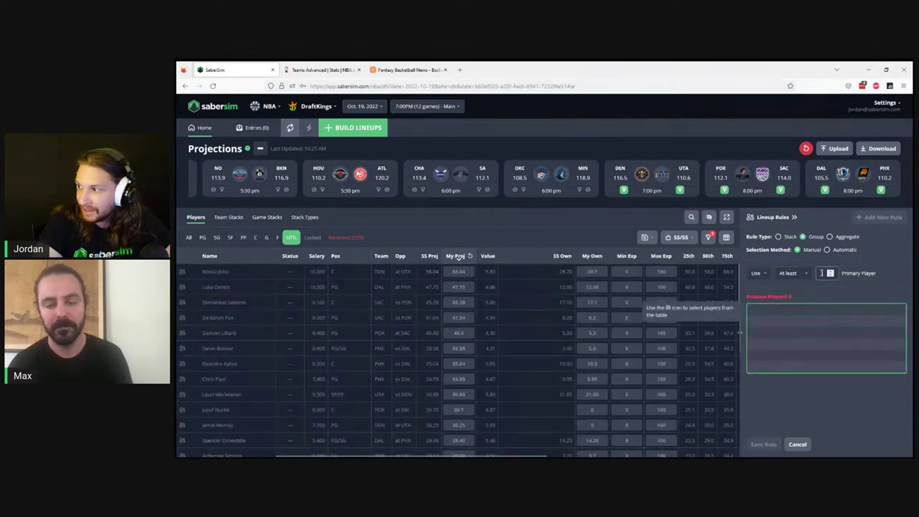
left_click(829, 274)
left_click(828, 275)
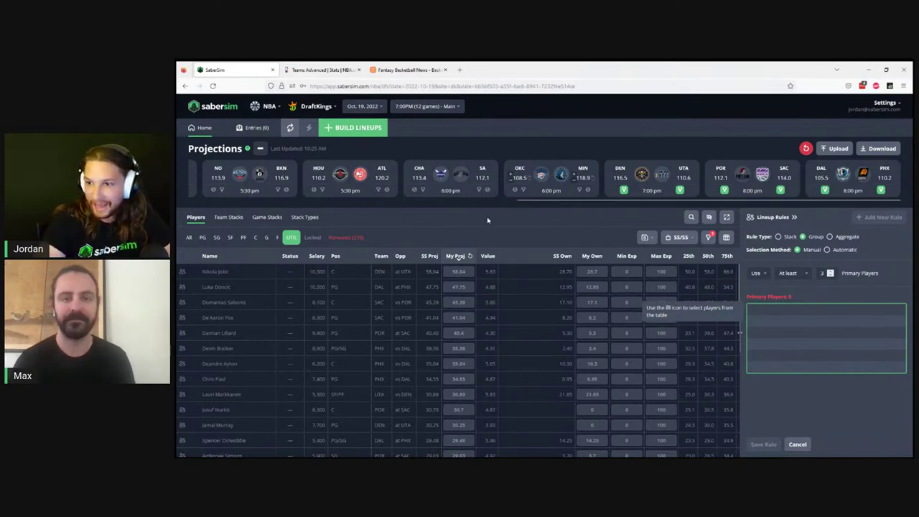
Step: Add Nikola Jokic, Luka Doncic, Domantas Sabonis, De'Aaron Fox, Malik Beasley, Damian Lillard and Devin Booker as primary players of the group rule
left_click(182, 271)
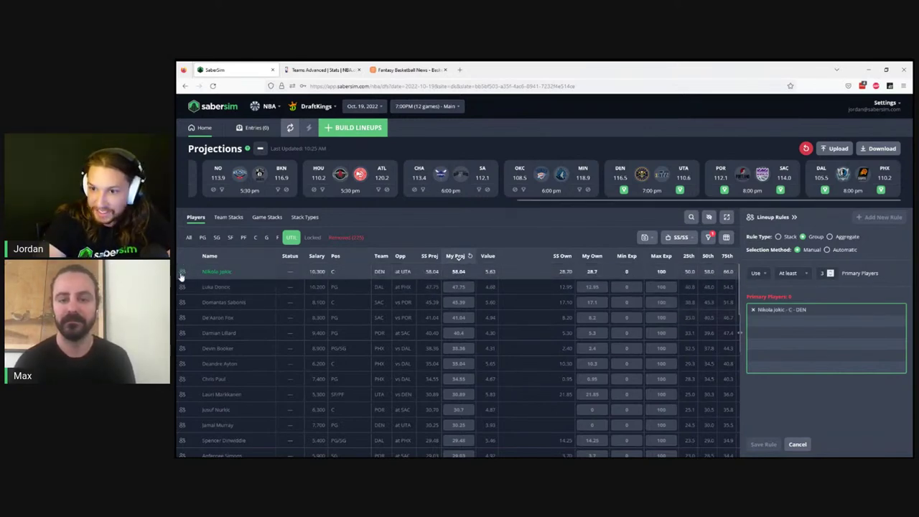
left_click(182, 286)
left_click(182, 302)
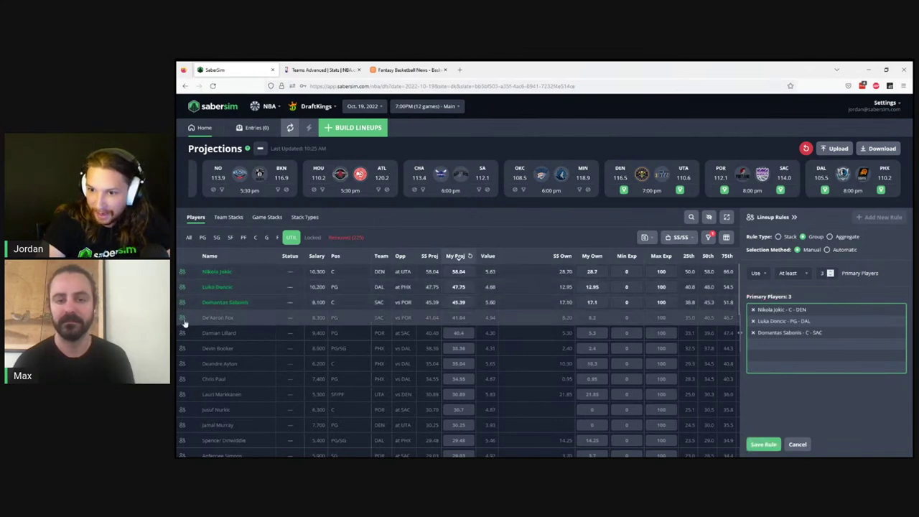
left_click(182, 317)
scroll(182, 350, "down", 5)
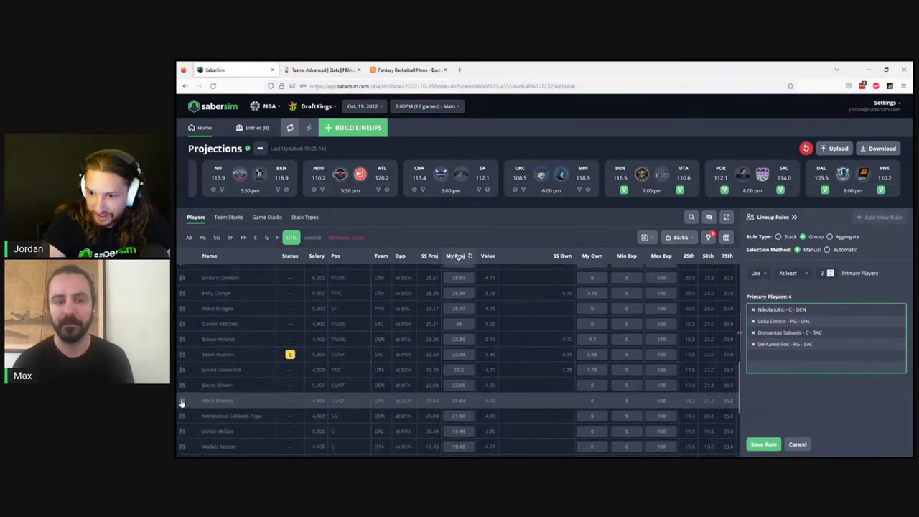
left_click(182, 400)
scroll(183, 369, "up", 5)
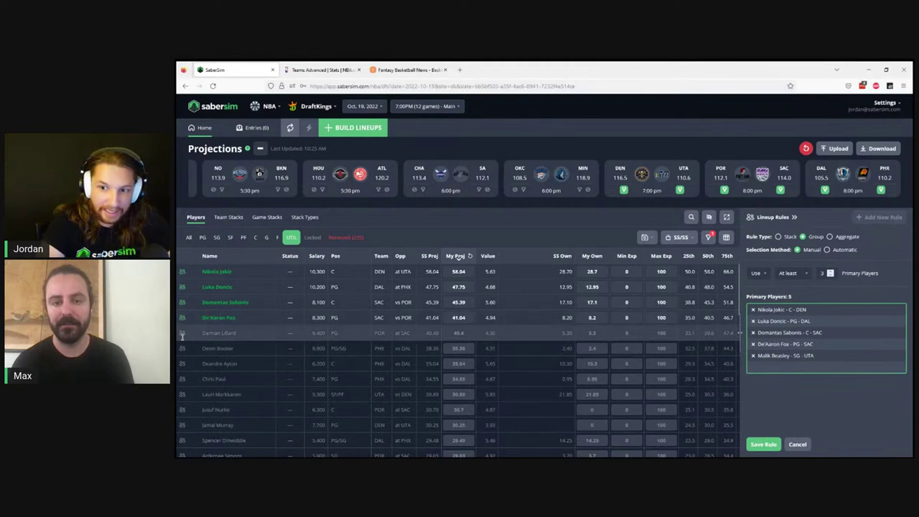
left_click(182, 333)
left_click(183, 348)
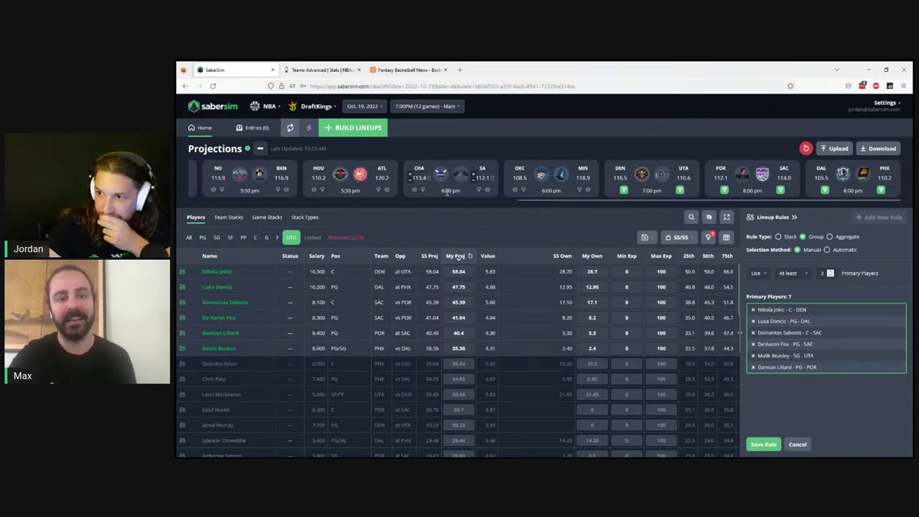
Step: Lower the projected team totals of WAS, IND, ORL and DET by one increment each and apply the changes to the games
scroll(564, 204, "left", 1)
left_click_drag(564, 201, 292, 200)
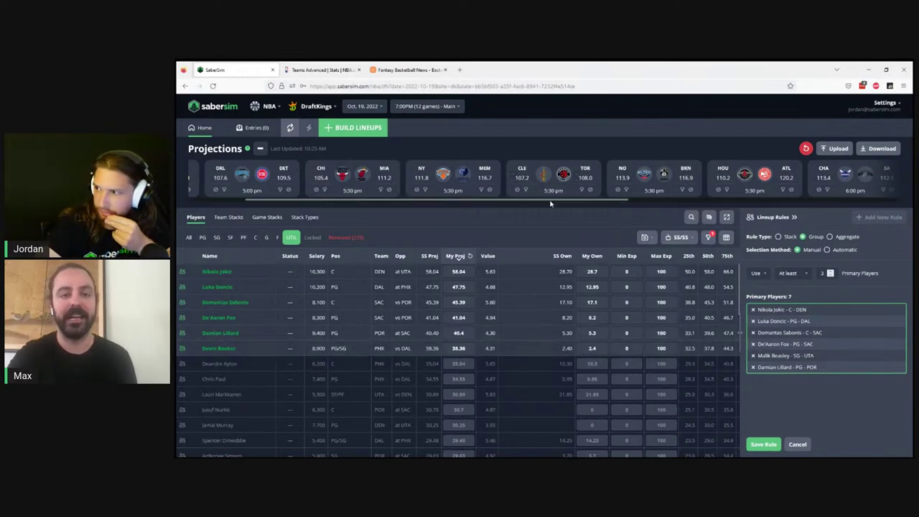
left_click_drag(562, 202, 504, 199)
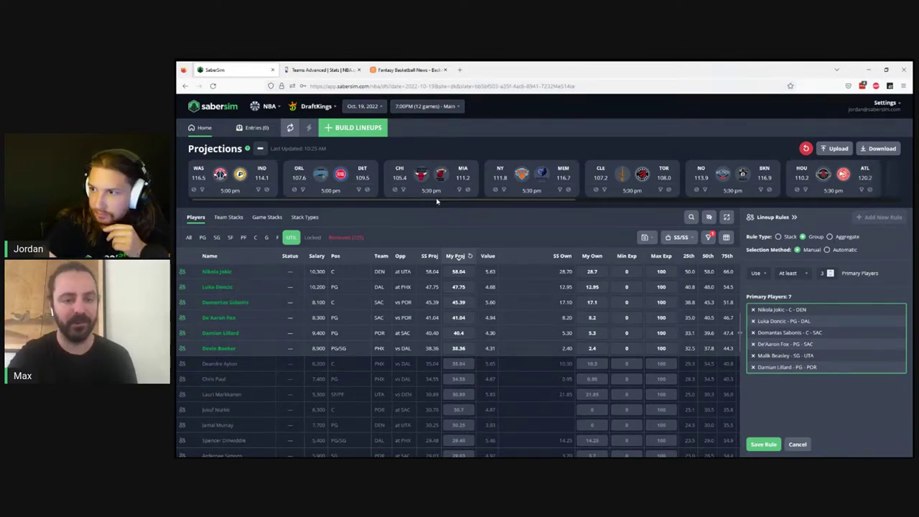
left_click_drag(436, 202, 525, 206)
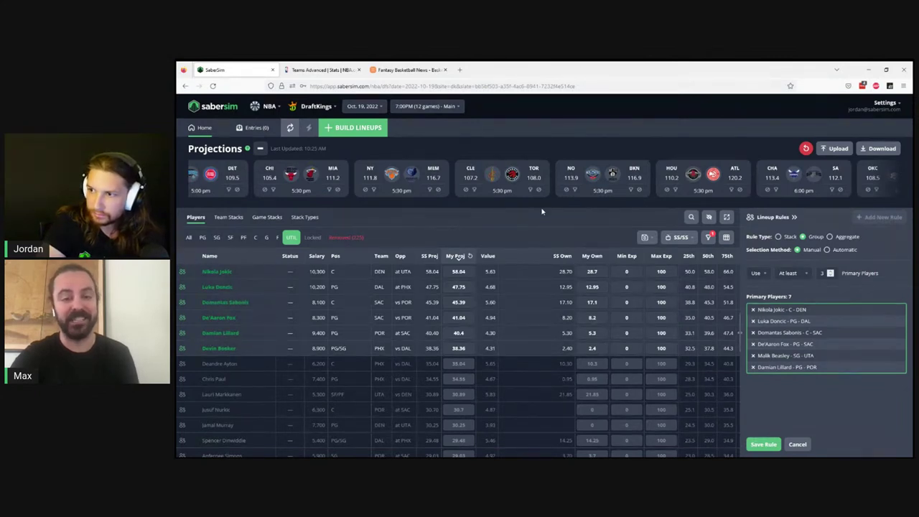
left_click_drag(356, 202, 218, 190)
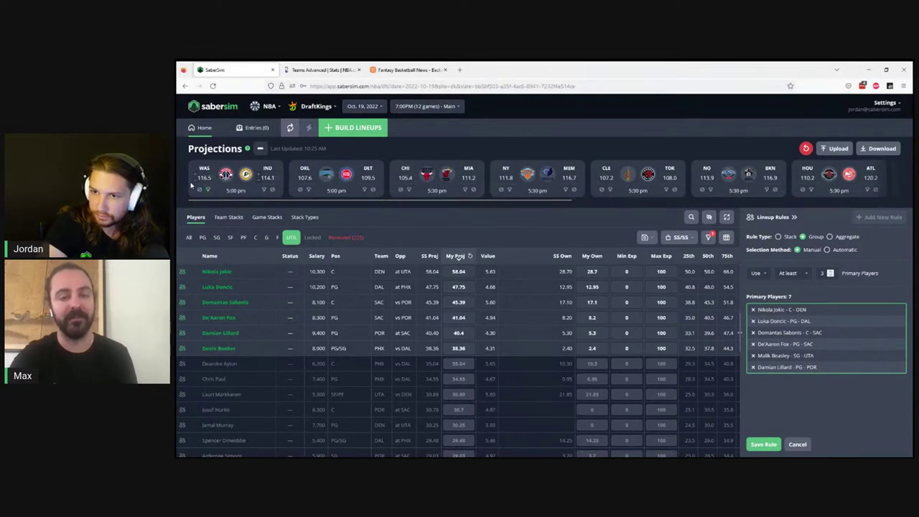
left_click(195, 179)
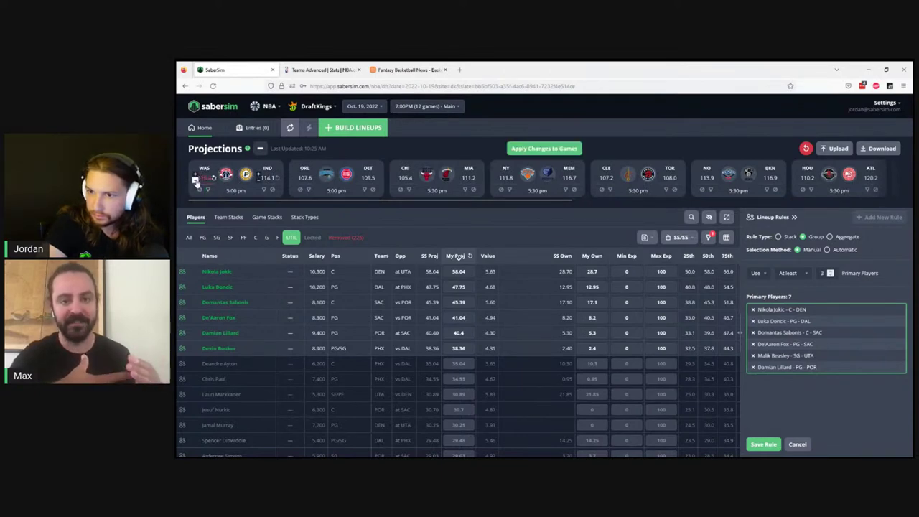
left_click(259, 180)
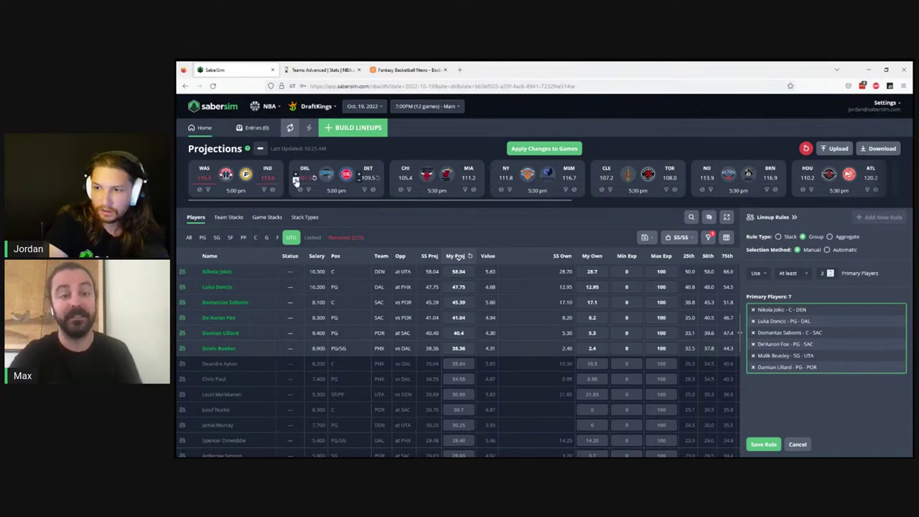
left_click(359, 180)
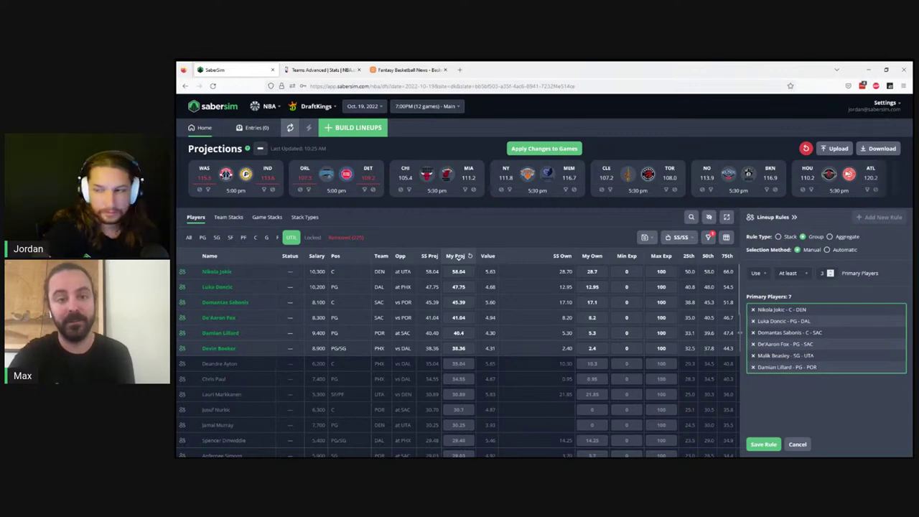
left_click(538, 149)
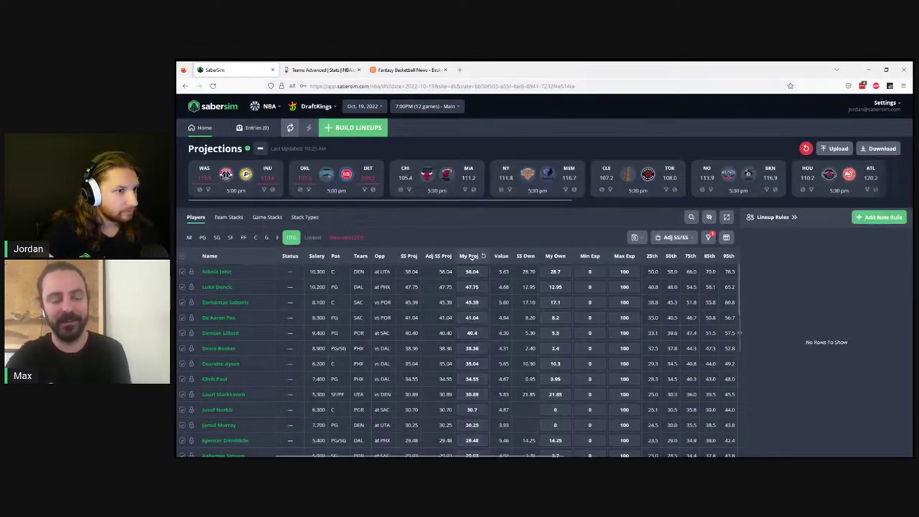
Step: Hide the lineup rules, view the new build's contest settings with manual mode sliders, and close them without starting a build
left_click(781, 217)
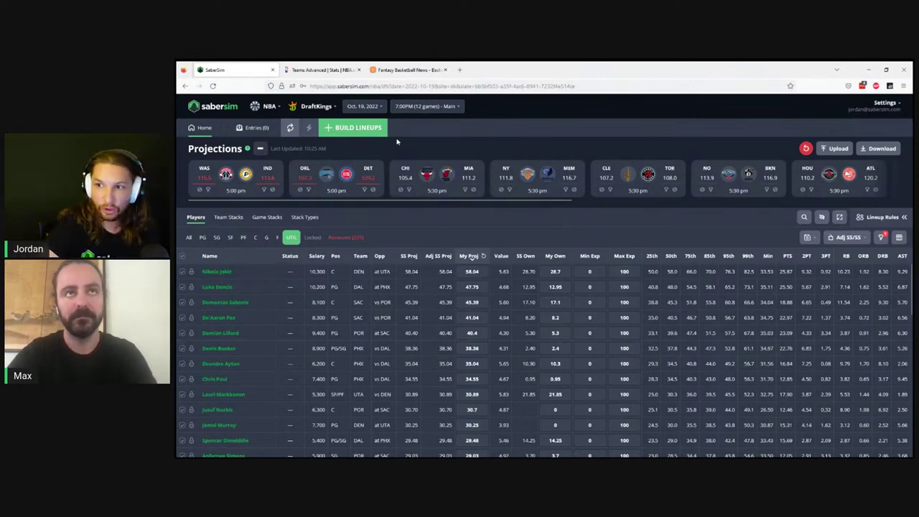
left_click(374, 127)
left_click(463, 237)
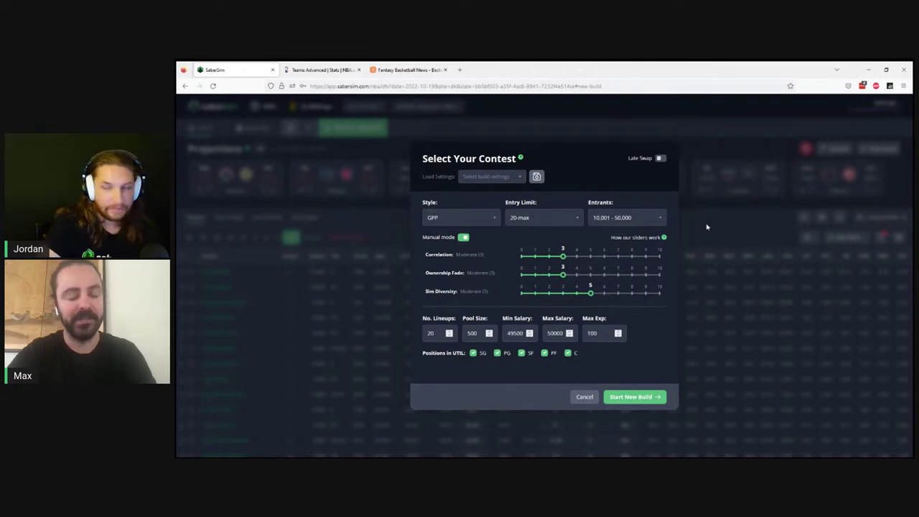
key("Escape")
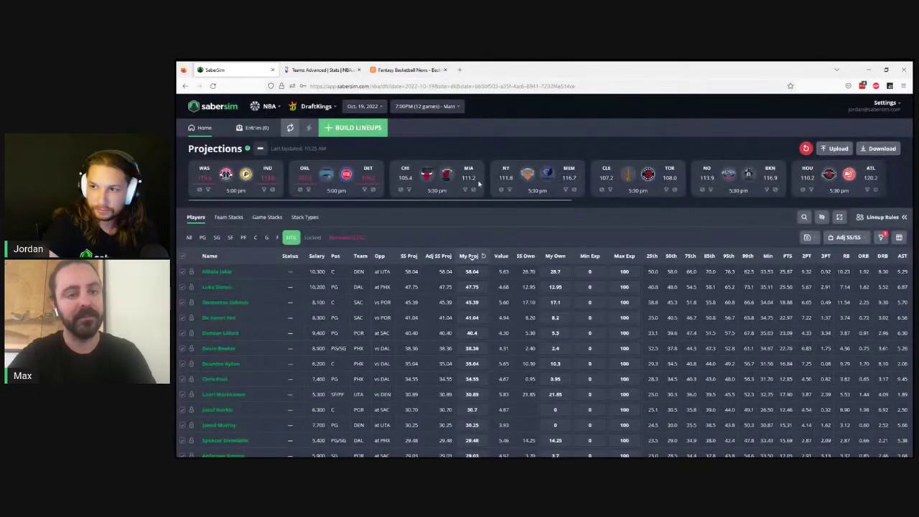
Step: Create and save a Stack rule allowing no more than 3 players on the primary team, for all teams and positions
left_click(882, 216)
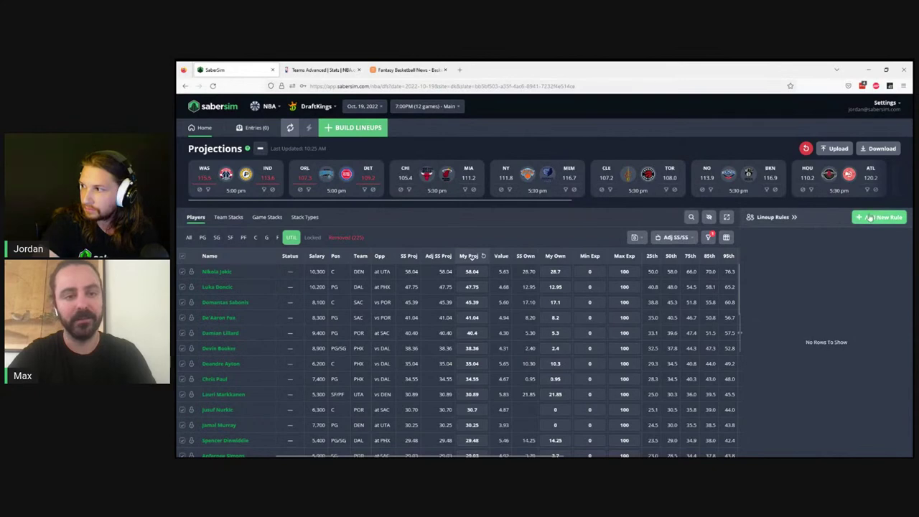
left_click(878, 217)
left_click(778, 275)
left_click(787, 255)
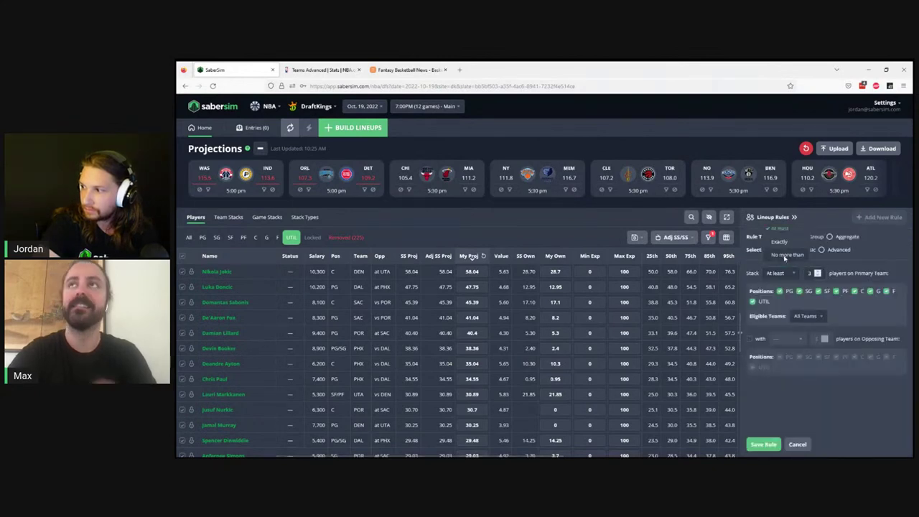
left_click(763, 443)
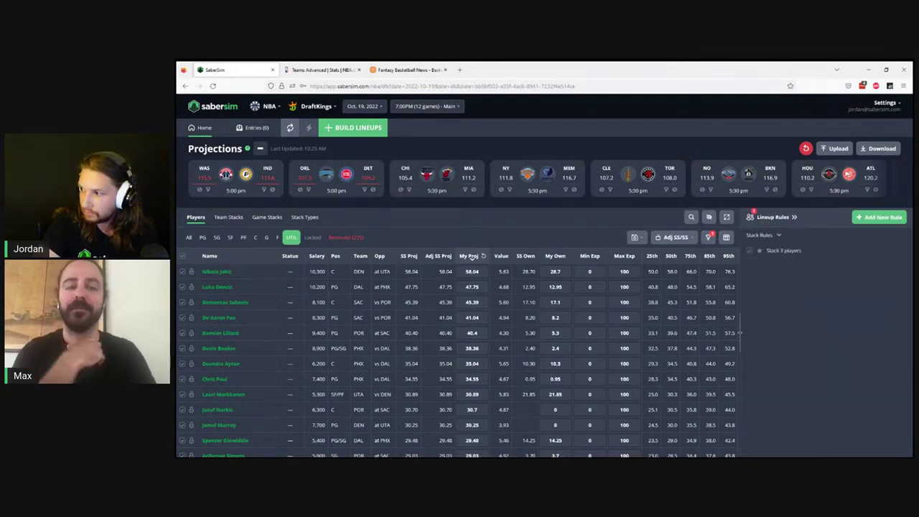
left_click(898, 253)
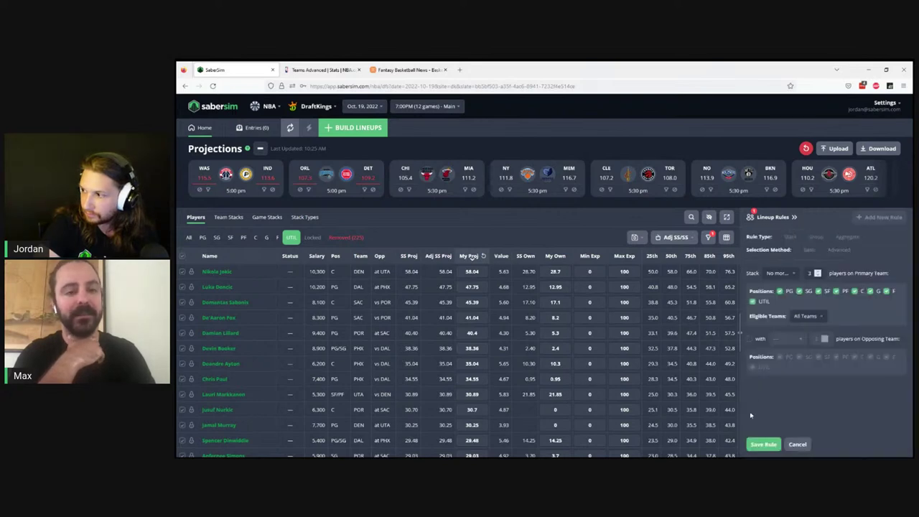
left_click(759, 444)
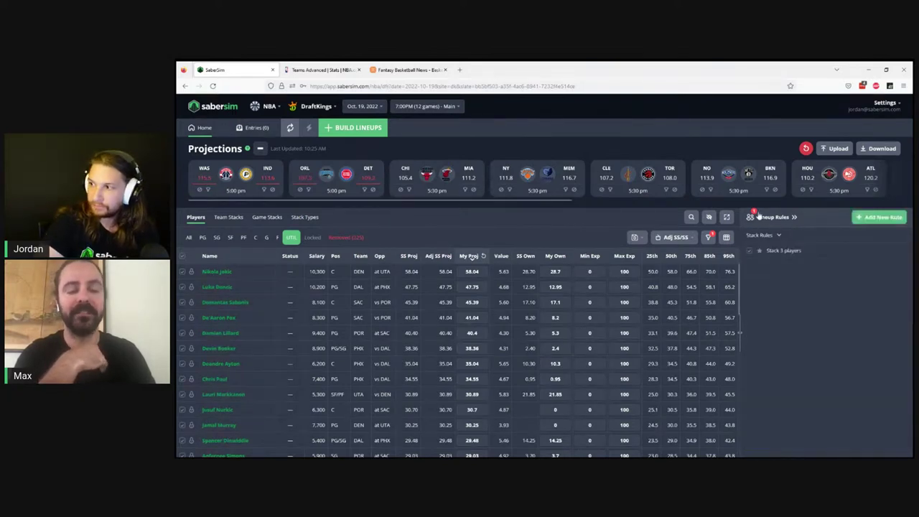
left_click(794, 217)
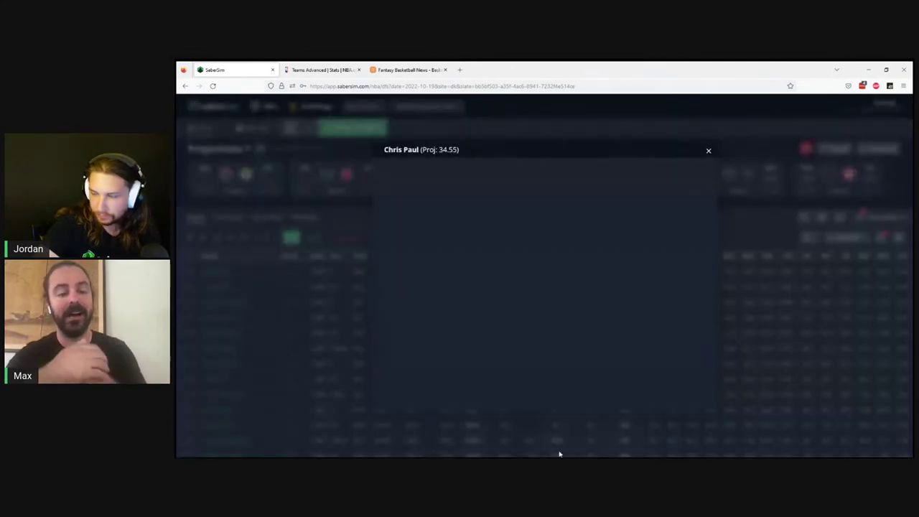
Step: Examine Chris Paul's player correlations, sorting them from lowest to highest, and close his details
left_click(223, 381)
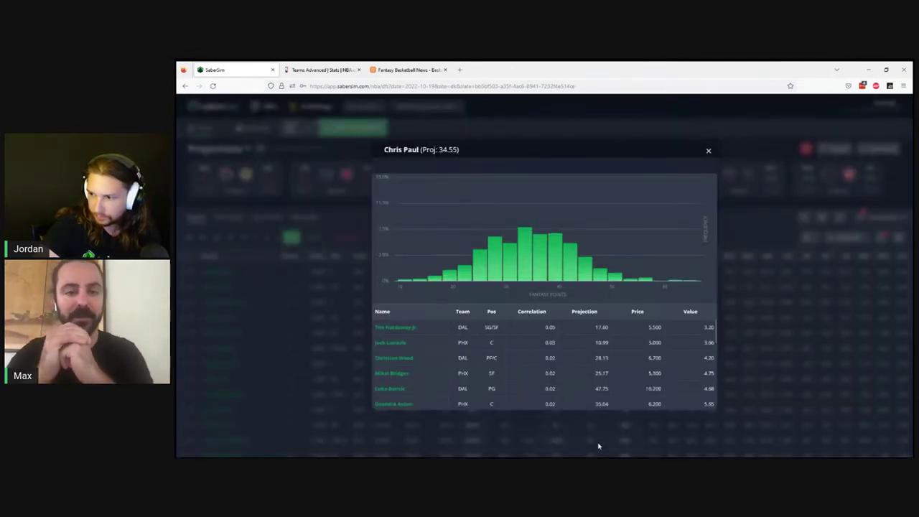
scroll(538, 378, "down", 5)
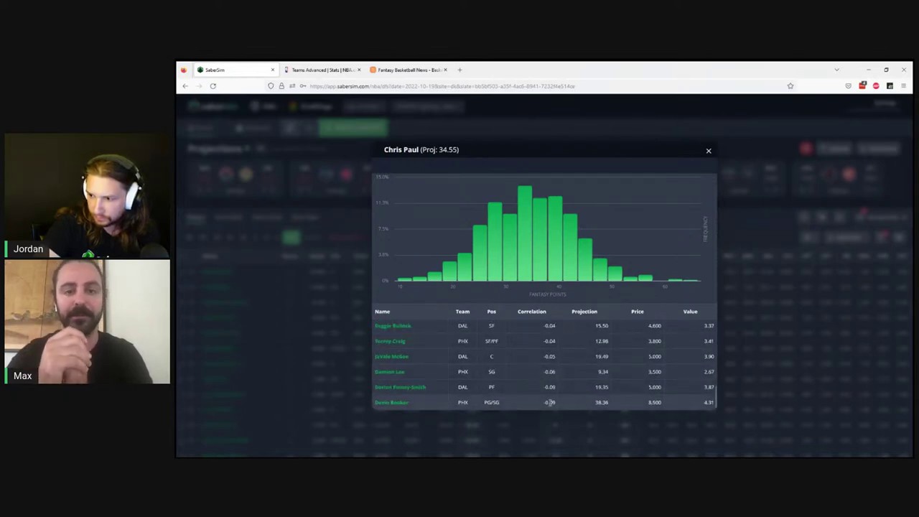
left_click(540, 313)
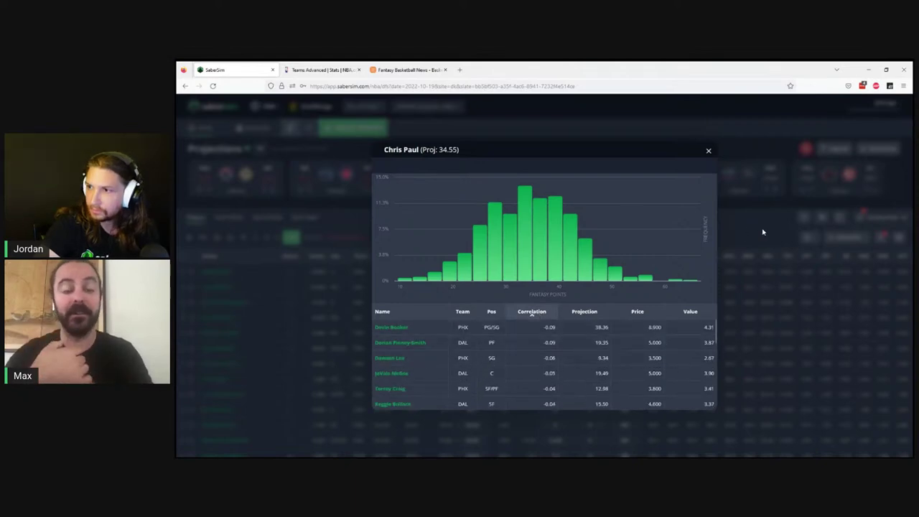
left_click(763, 232)
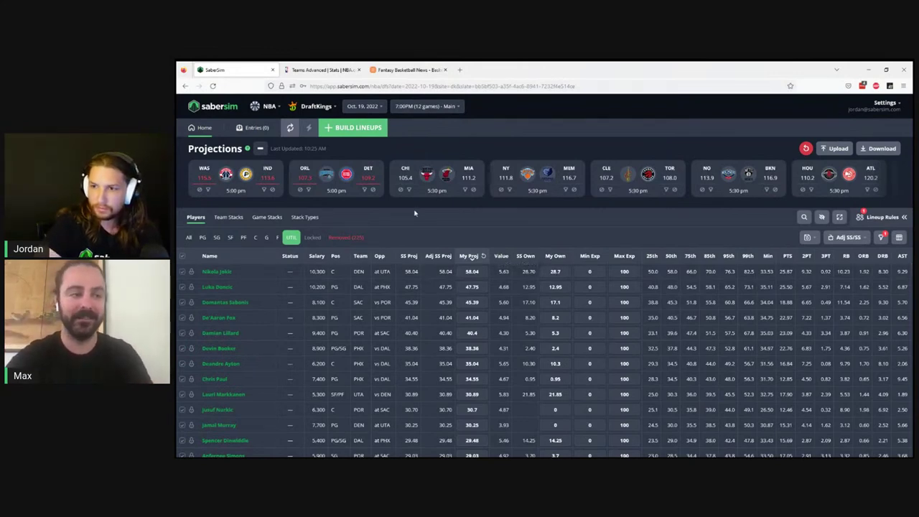
Step: Create and save a manual Group rule using no more than 1 of Chris Paul and Devin Booker
left_click(885, 220)
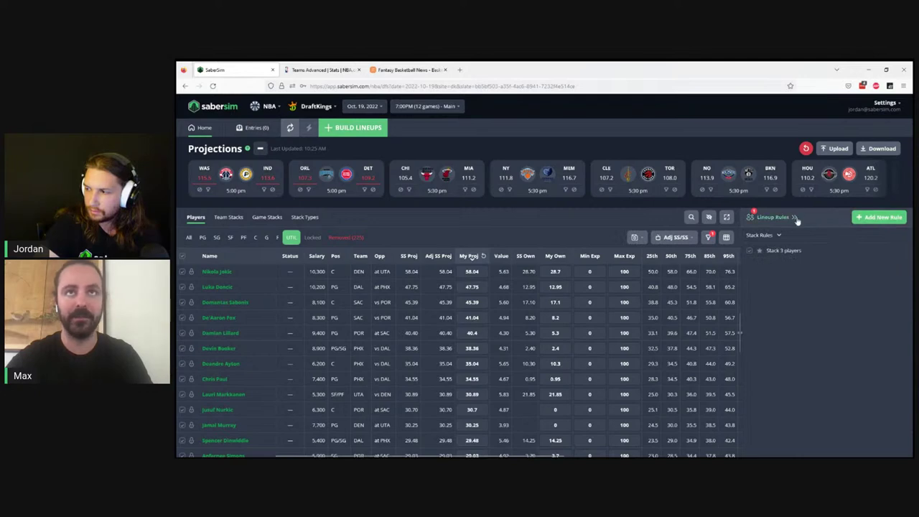
left_click(867, 220)
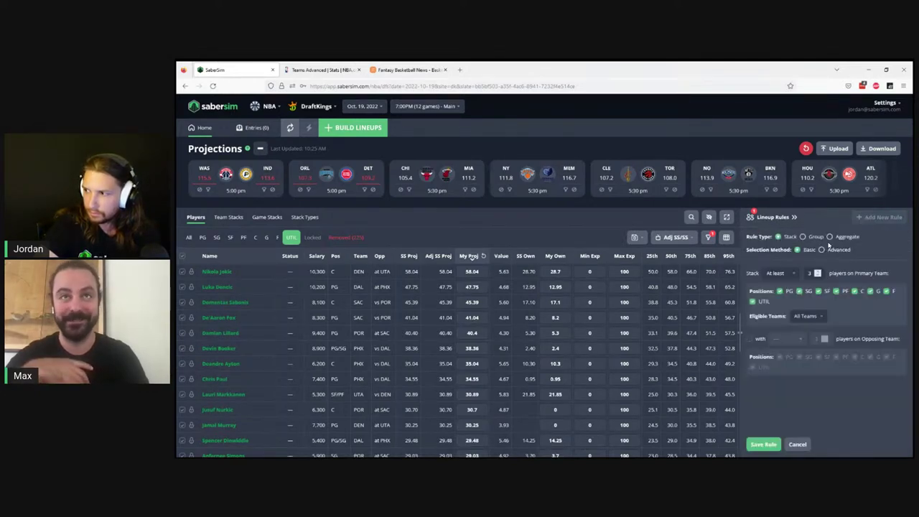
mouse_move(761, 283)
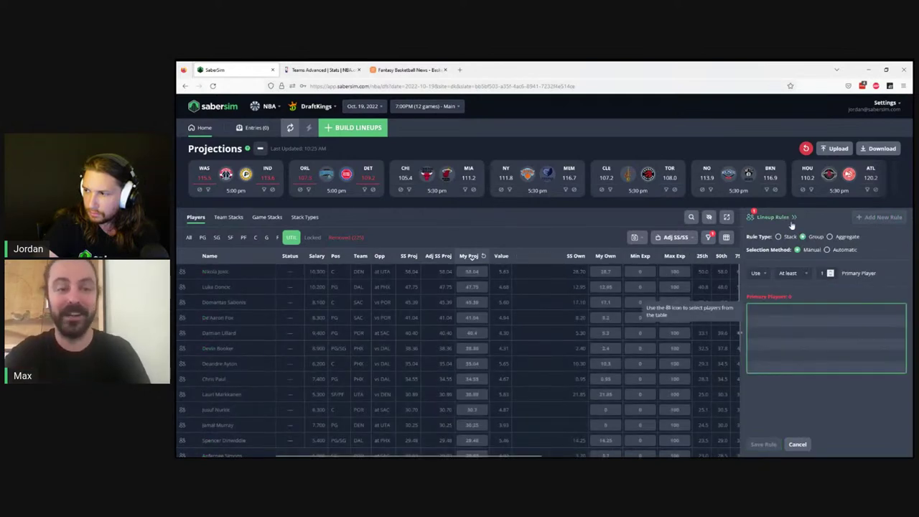
left_click(789, 273)
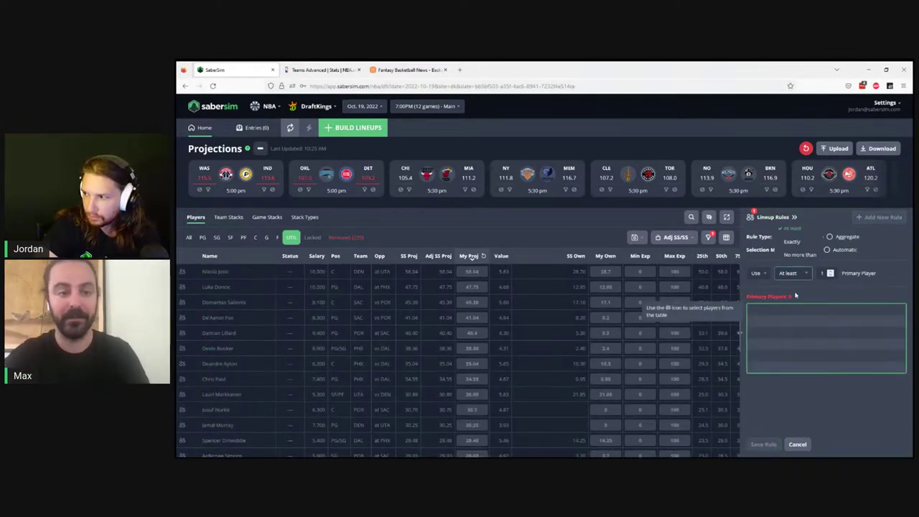
left_click(795, 252)
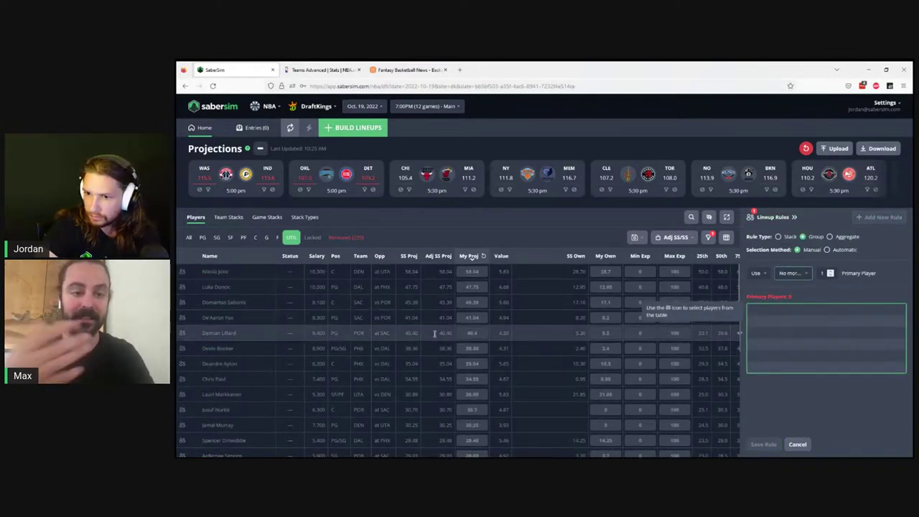
left_click(182, 378)
left_click(182, 348)
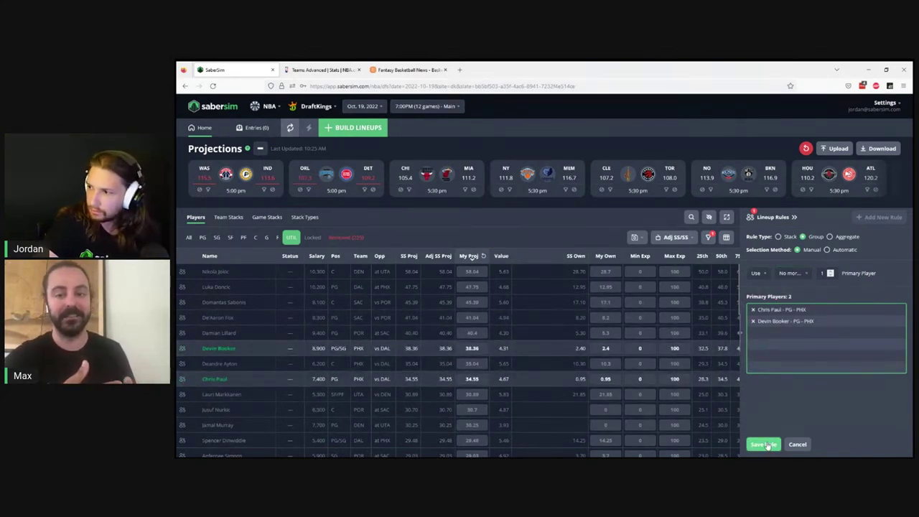
left_click(765, 444)
left_click(793, 217)
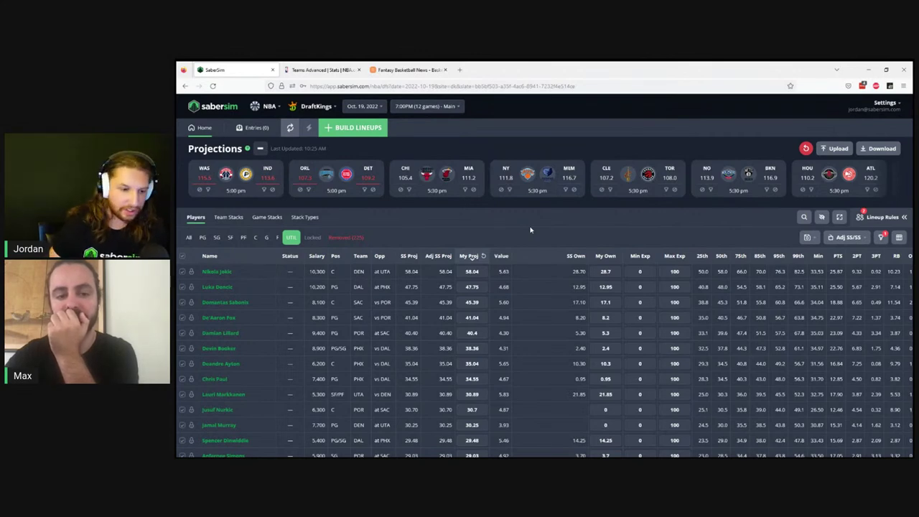
Step: View the contest settings for a new lineup build and close them without starting it
left_click(352, 127)
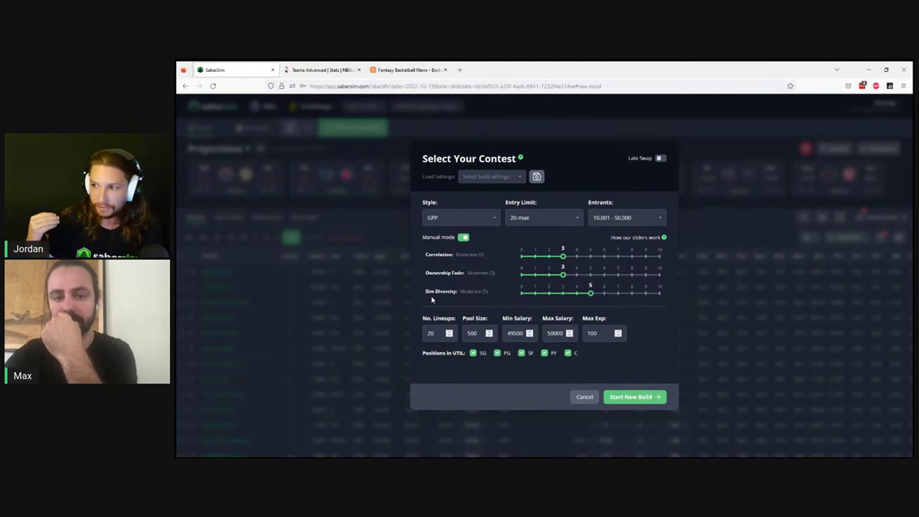
left_click(397, 226)
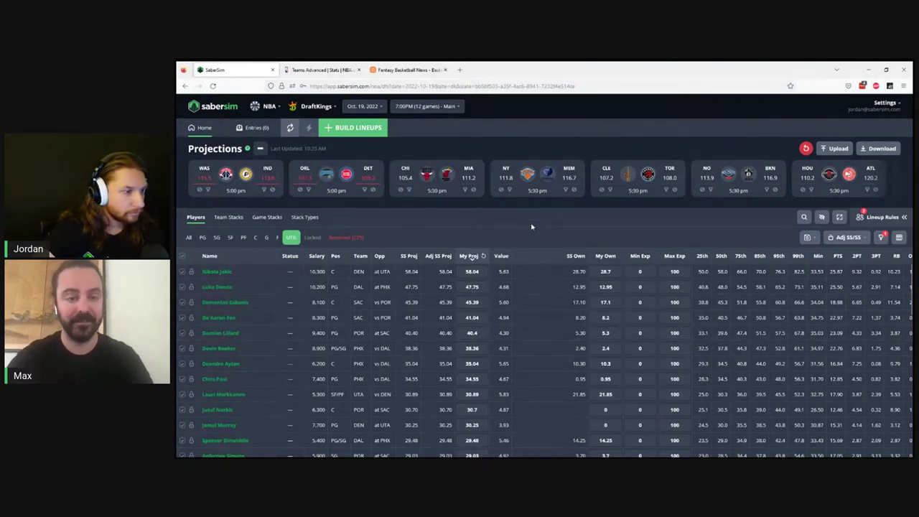
Step: Filter the player list to New Orleans only, removing the Denver, Utah, Portland, Sacramento, Dallas and Phoenix team filters
scroll(547, 255, "right", 2)
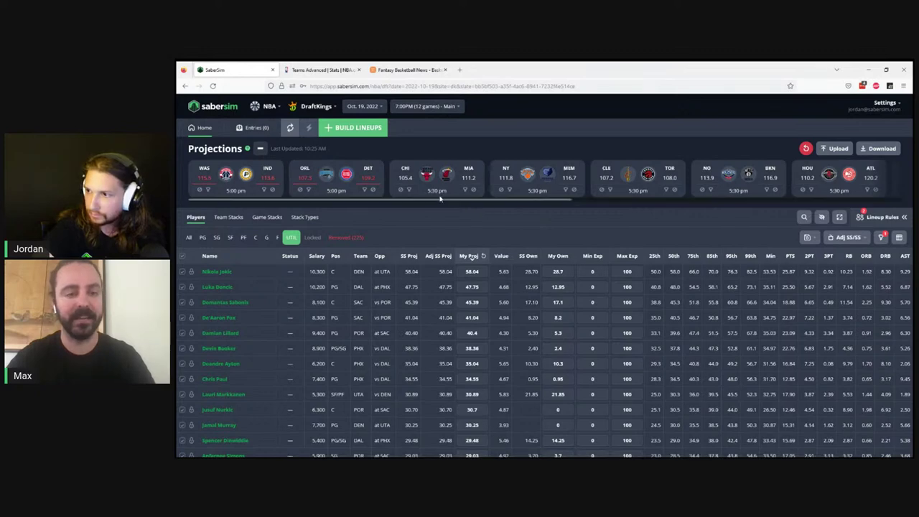
left_click(710, 190)
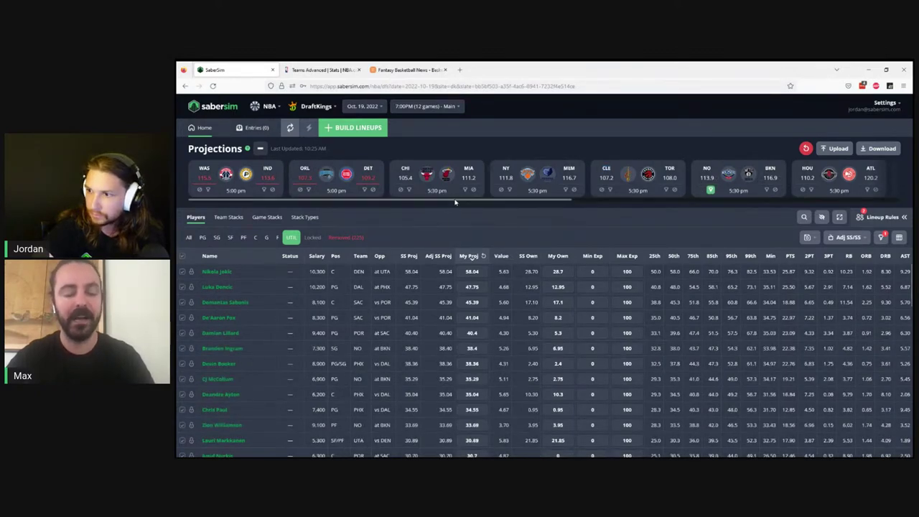
left_click_drag(455, 200, 723, 198)
left_click(719, 190)
left_click(775, 189)
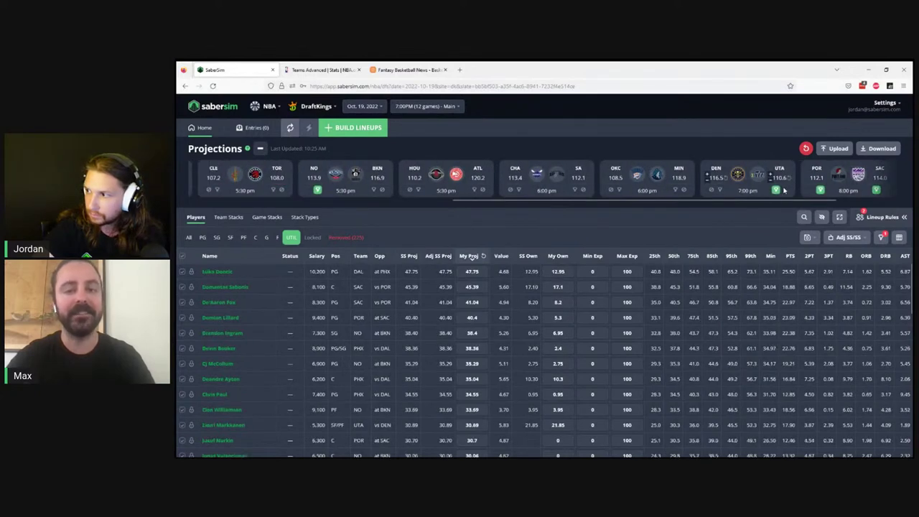
left_click(820, 189)
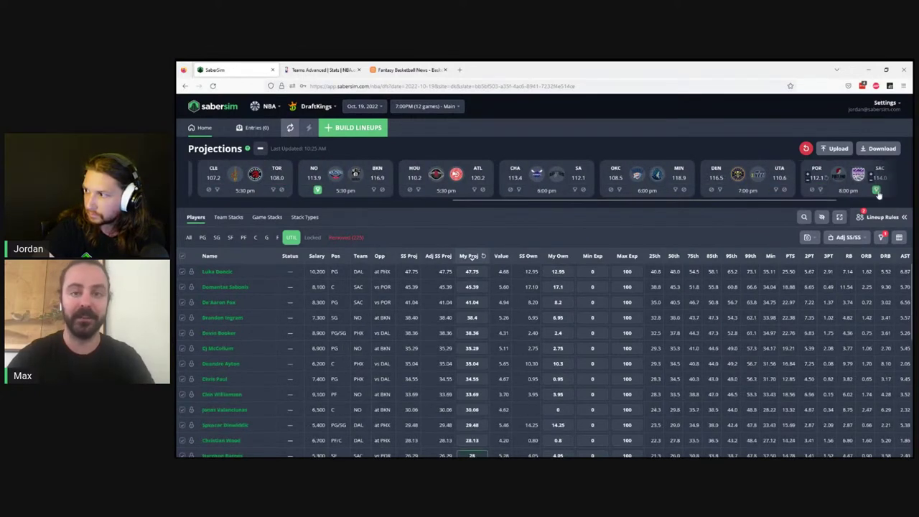
left_click(876, 190)
left_click_drag(794, 202, 859, 201)
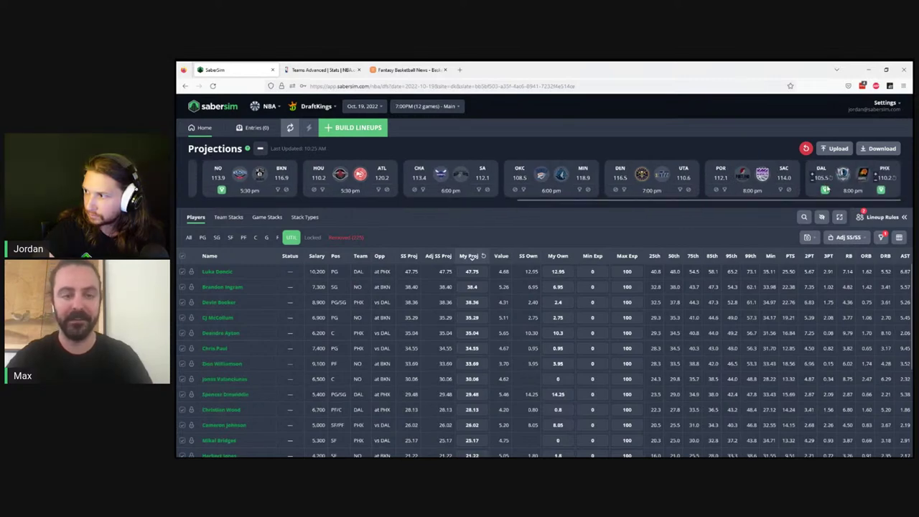
left_click(824, 189)
left_click(879, 190)
left_click_drag(663, 202, 423, 203)
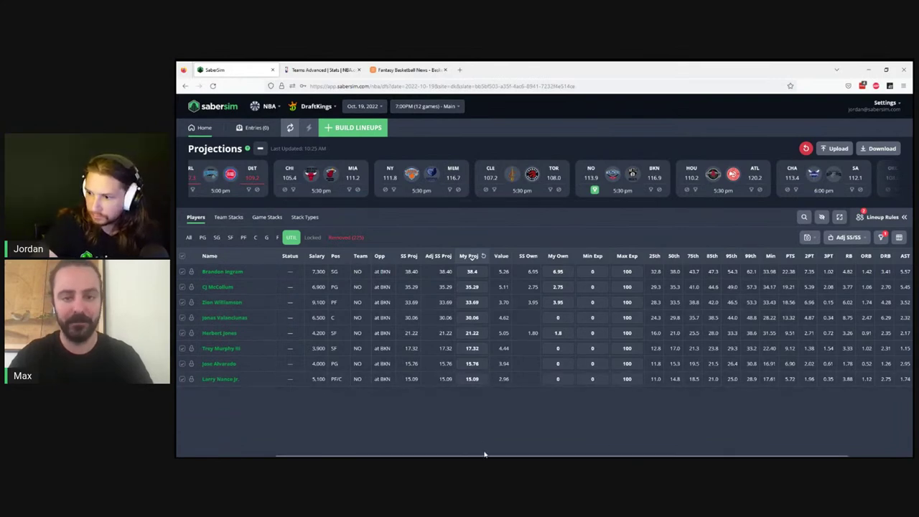
left_click_drag(485, 454, 594, 456)
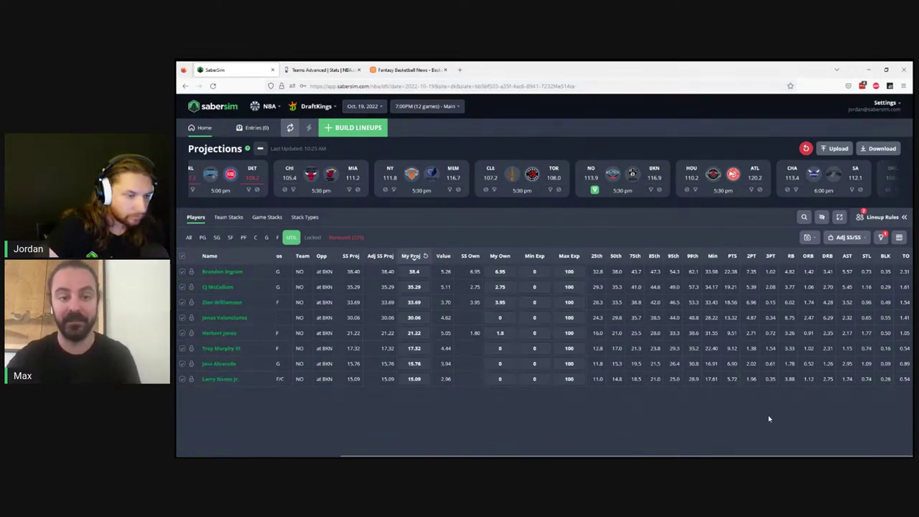
Step: Create and save a manual Group rule using no more than 1 of Kevin Durant and Kyrie Irving, clear the team filters and hide the rules
left_click(884, 217)
left_click(887, 217)
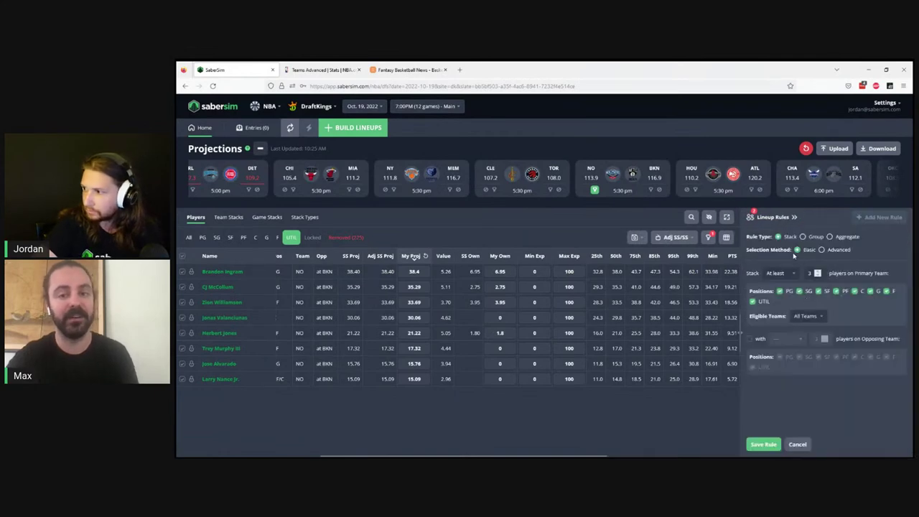
left_click(594, 189)
left_click(650, 189)
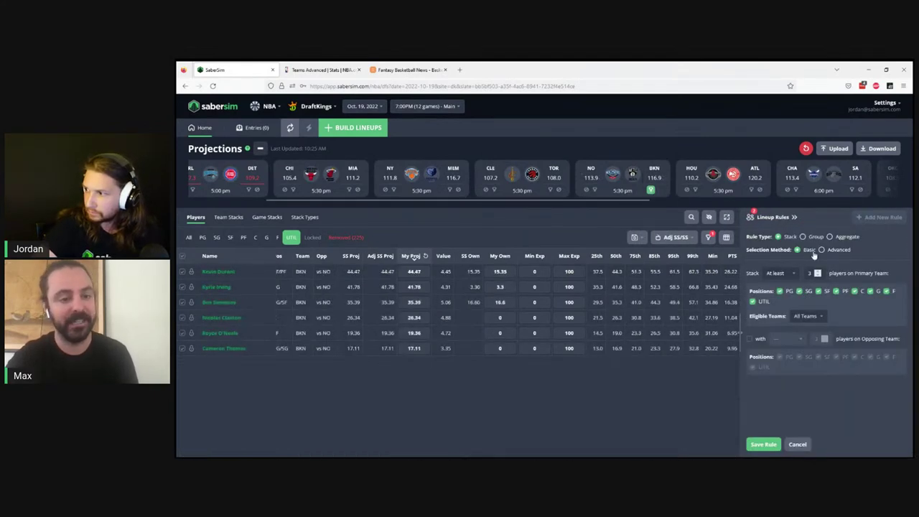
left_click(802, 236)
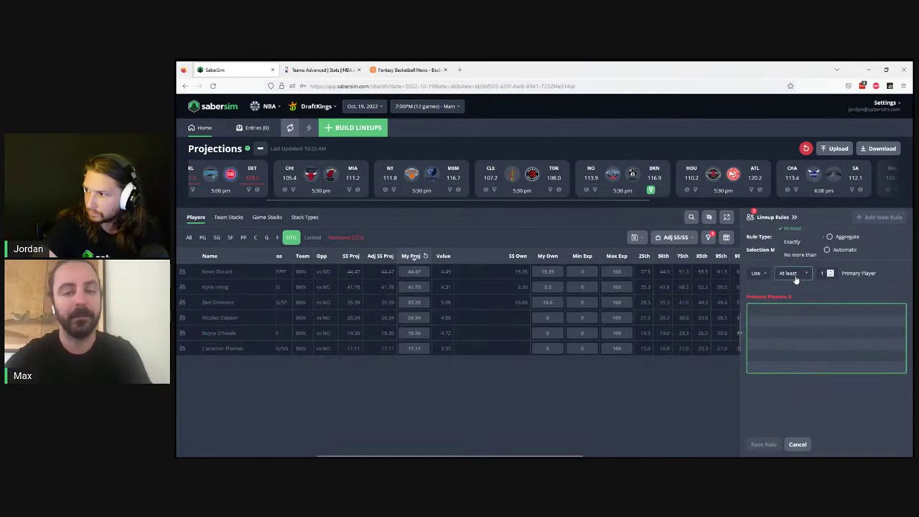
left_click(183, 272)
left_click(182, 287)
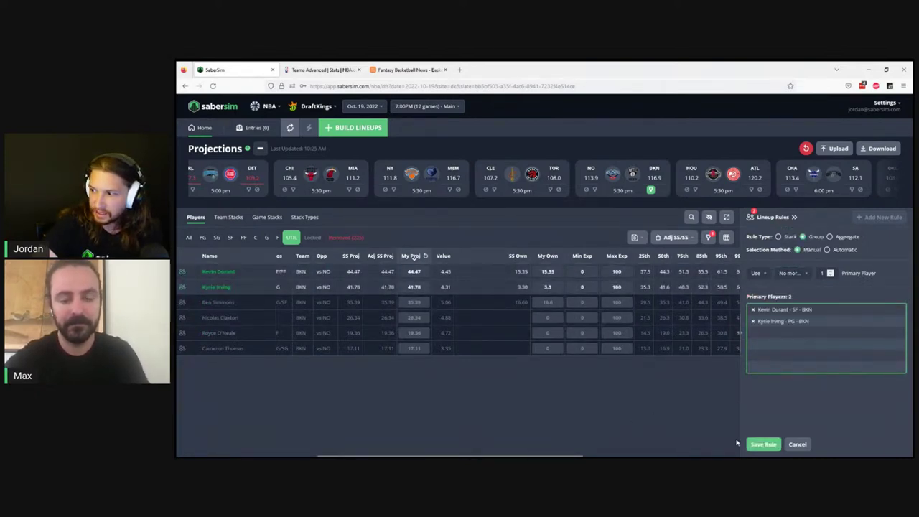
left_click(756, 444)
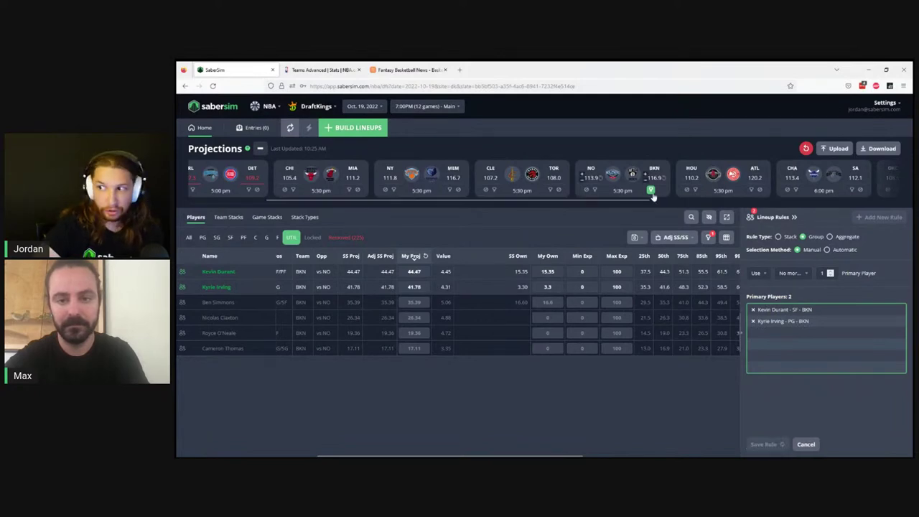
left_click(651, 191)
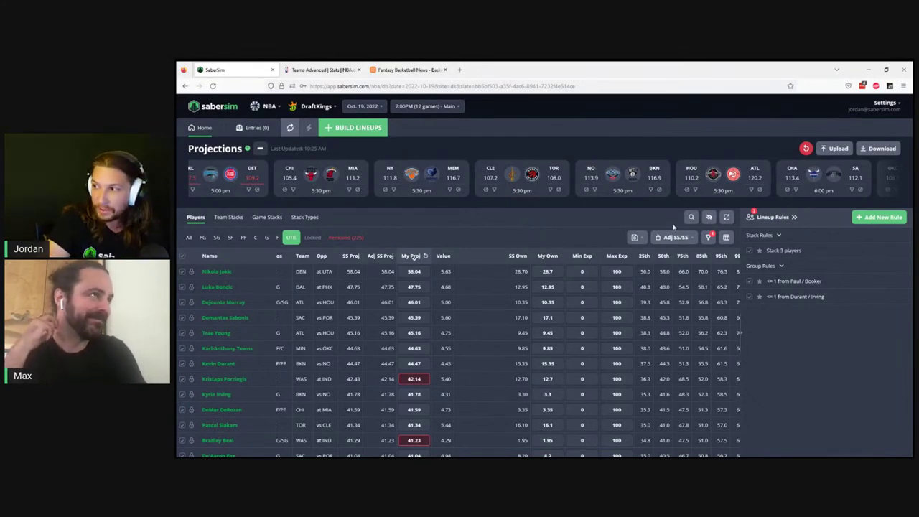
left_click(789, 217)
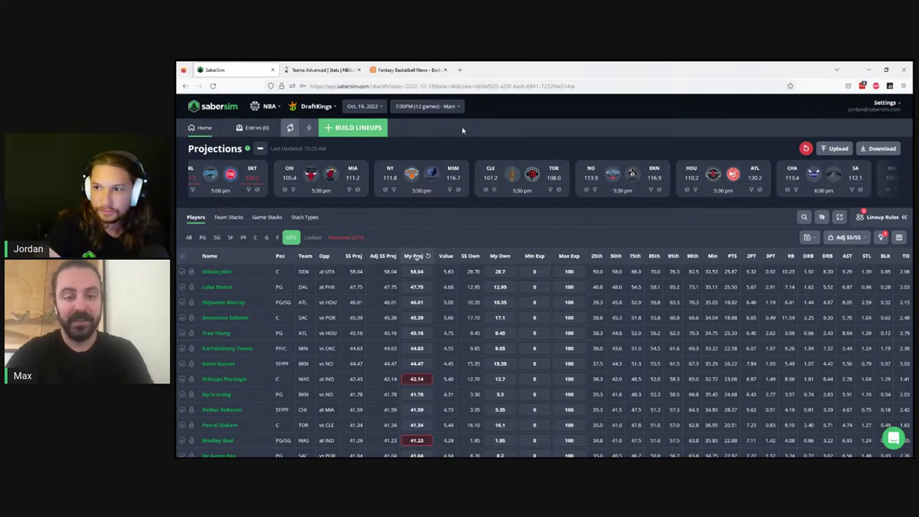
Step: Switch to the Oct. 18, 2022 slate with its two games
left_click_drag(455, 200, 198, 199)
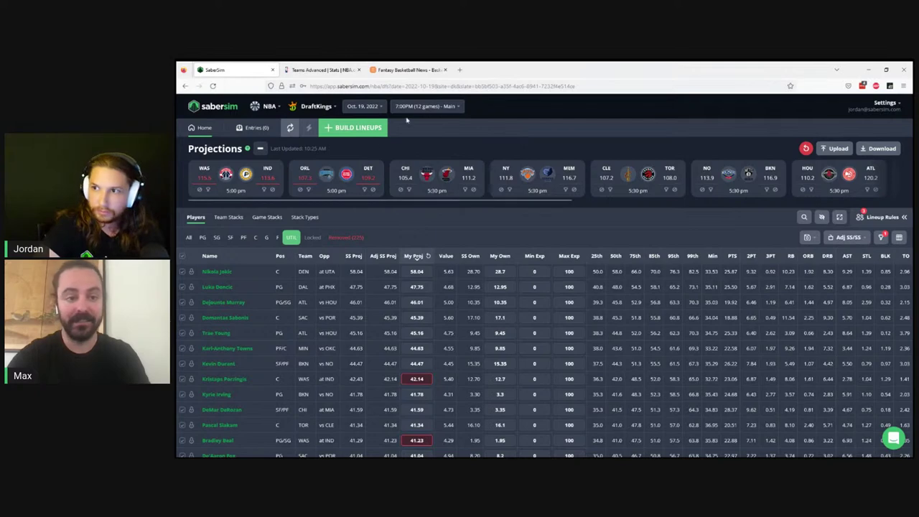
left_click(362, 106)
left_click(383, 206)
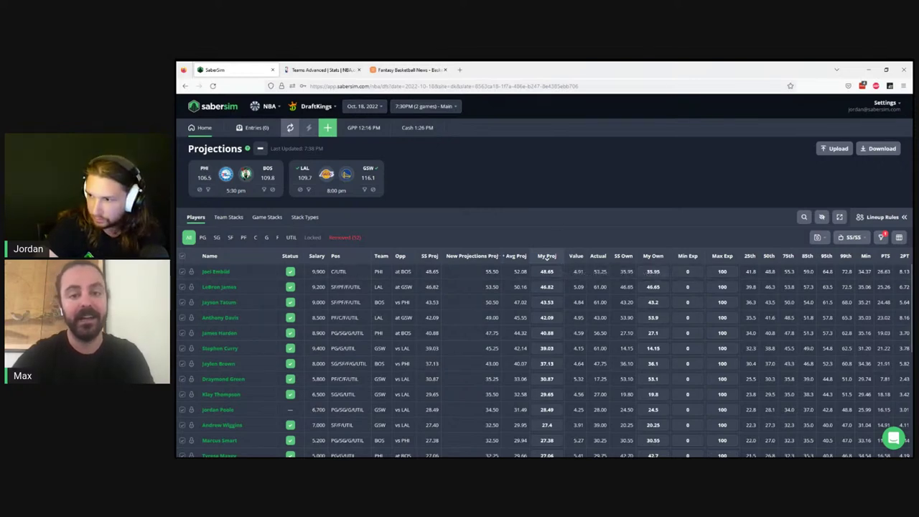
Step: Narrow the New Projections column and look through the players' projections against their actual scores
left_click_drag(490, 256, 467, 257)
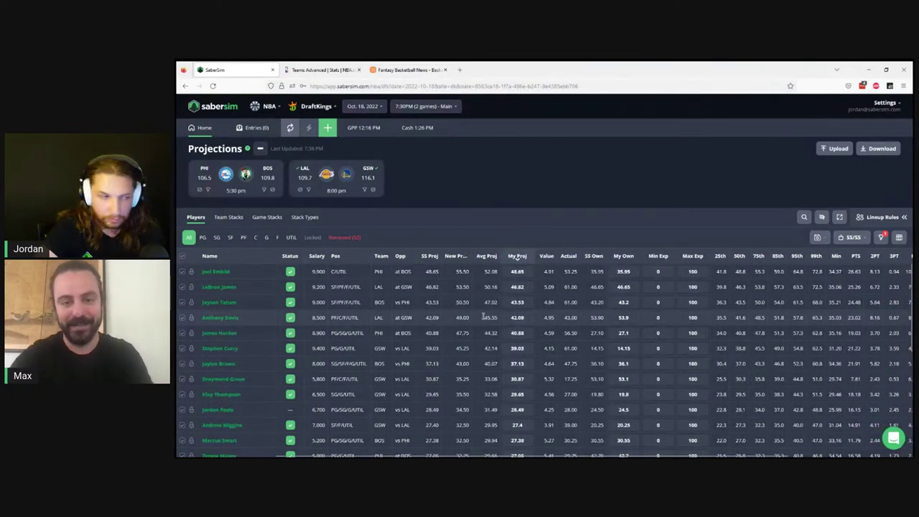
scroll(483, 315, "down", 3)
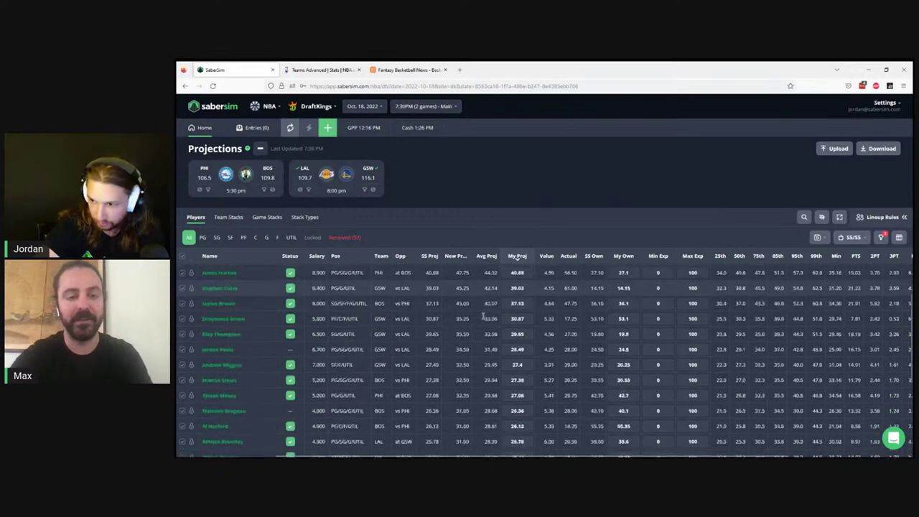
scroll(480, 313, "down", 3)
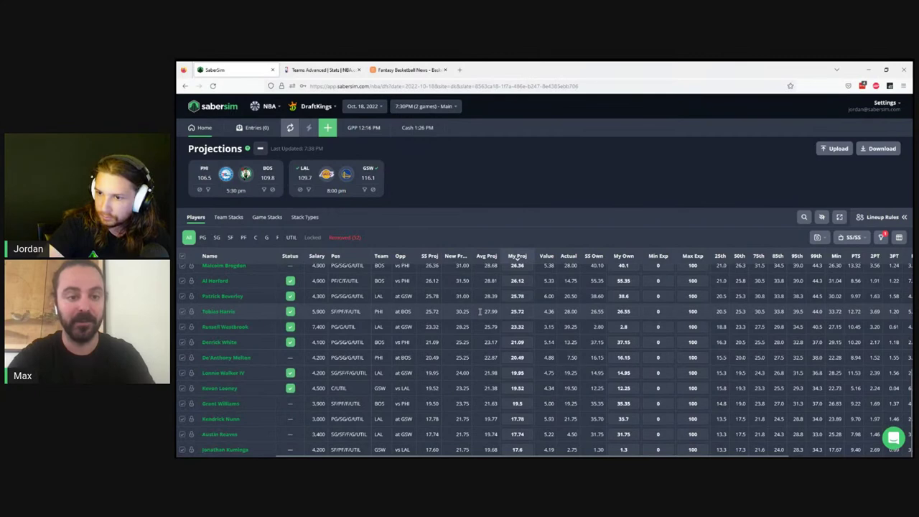
Step: Open the My Proj > 15 player pool filter, save it, and toggle the display of the active filters
left_click(882, 239)
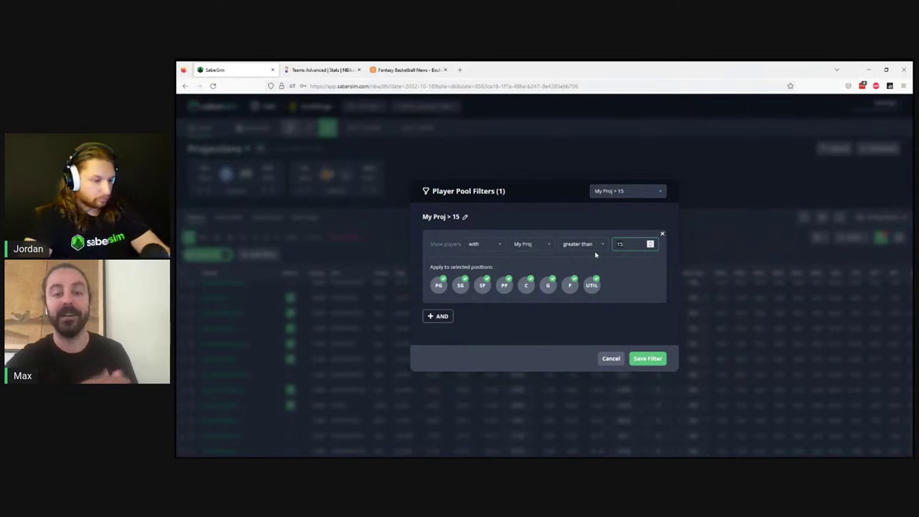
left_click(646, 359)
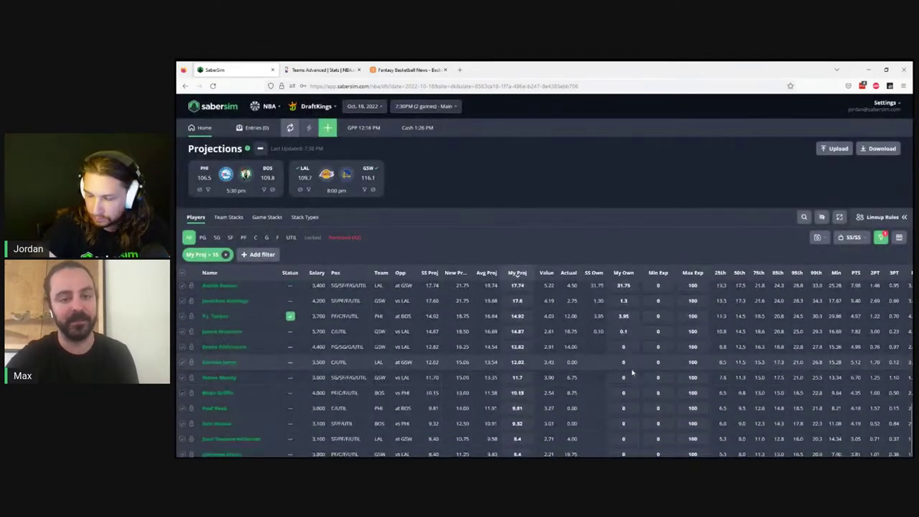
left_click(881, 237)
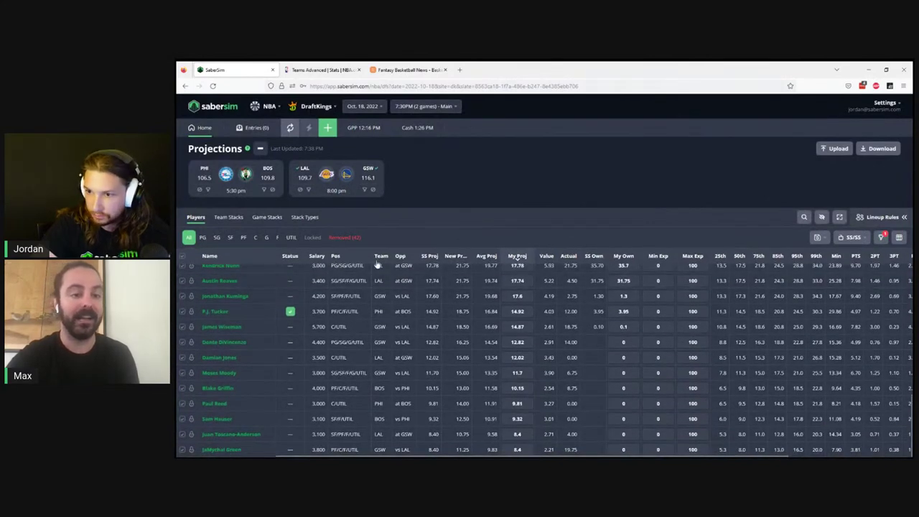
left_click(880, 237)
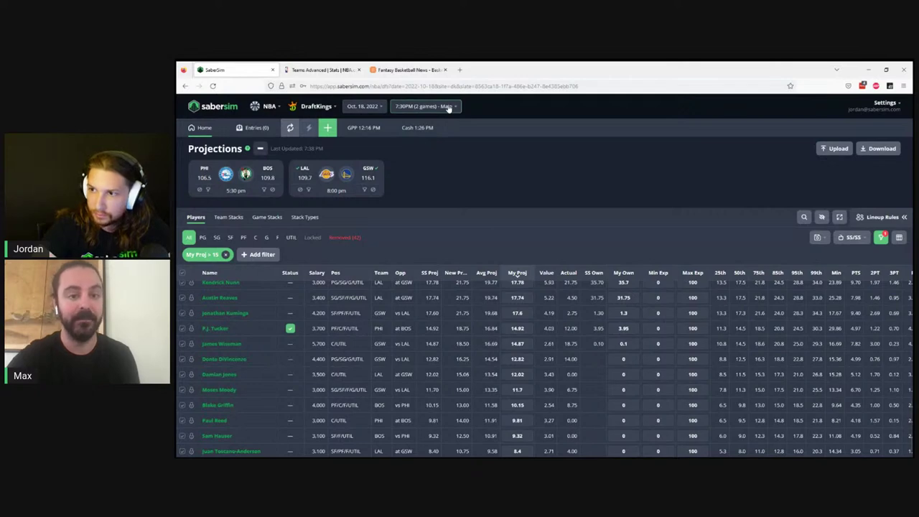
Step: Return to the Oct. 19, 2022 slate and examine its players sorted by My Own, by minutes and by My Proj
left_click(363, 106)
left_click(398, 206)
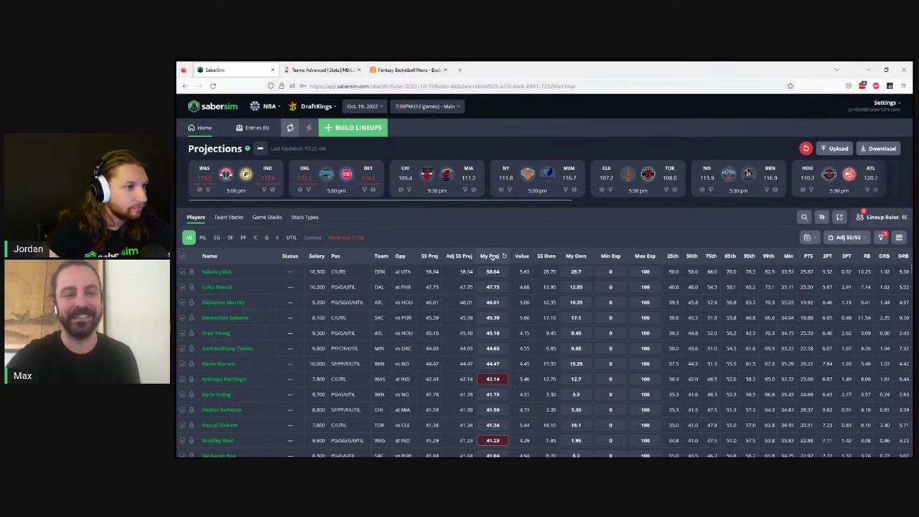
left_click(577, 257)
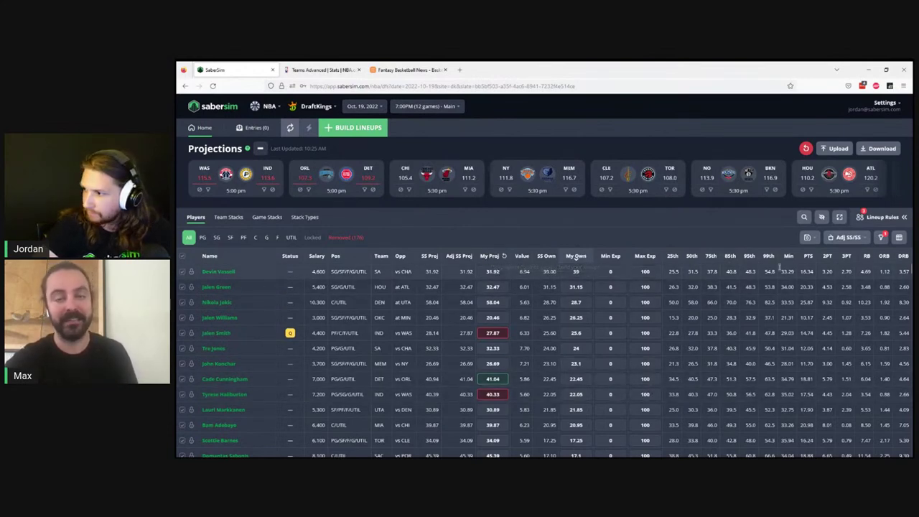
left_click(788, 257)
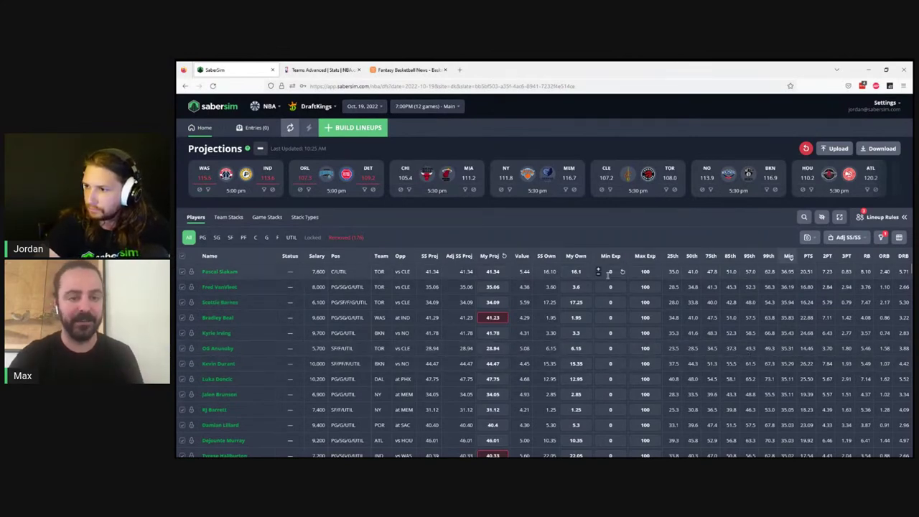
left_click(490, 256)
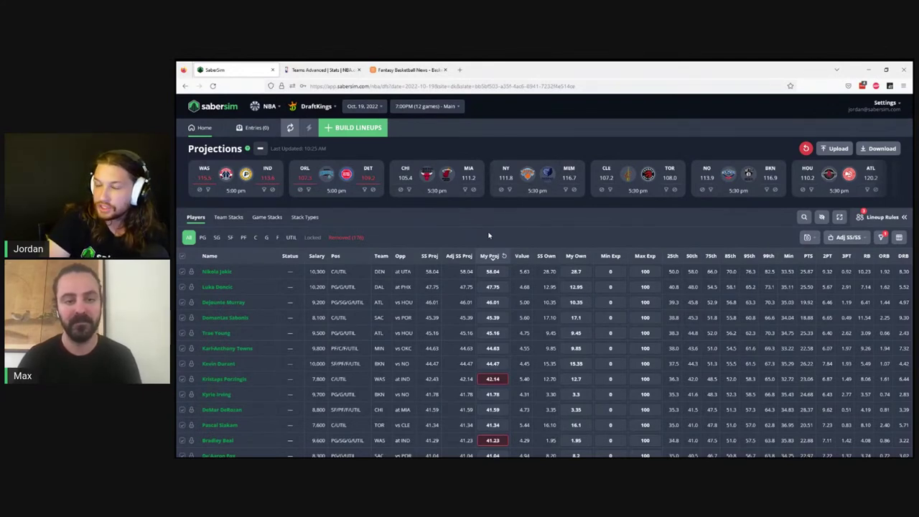
Step: Reset all game, player and stack adjustments on the Oct. 19 slate
left_click(805, 148)
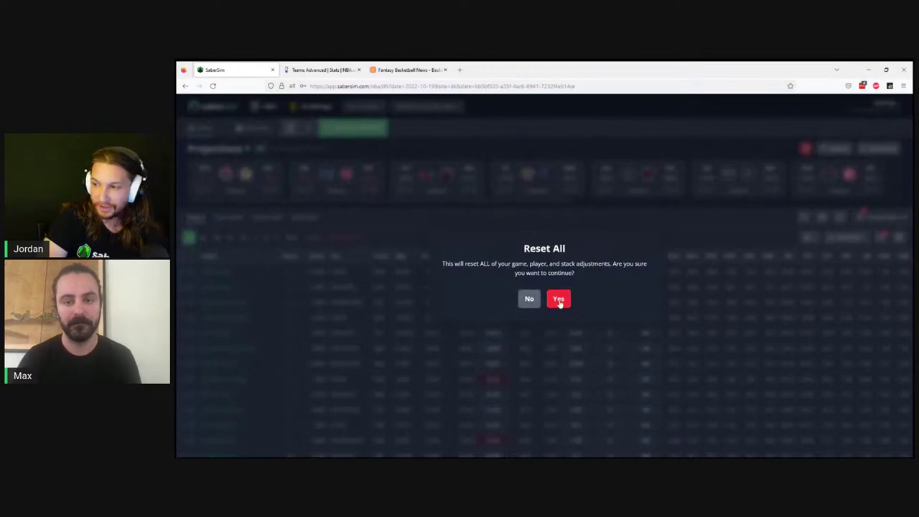
left_click(559, 300)
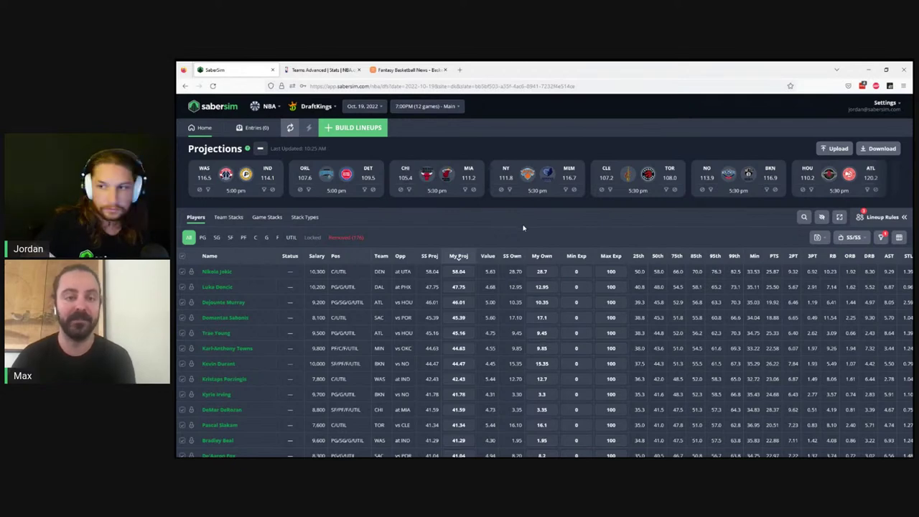
Step: Start a new GPP lineup build with a 150-max entry limit and 10,001 - 50,000 entrants
left_click(348, 129)
left_click(545, 227)
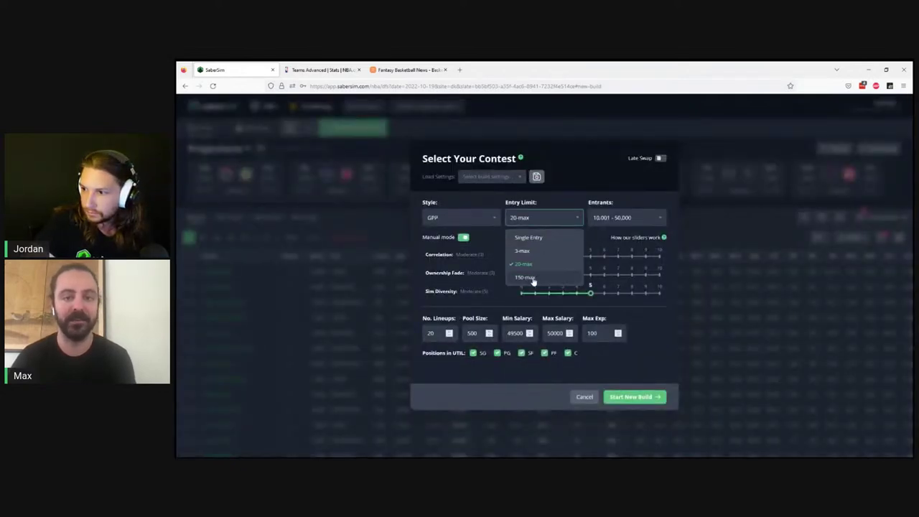
left_click(533, 279)
left_click(634, 399)
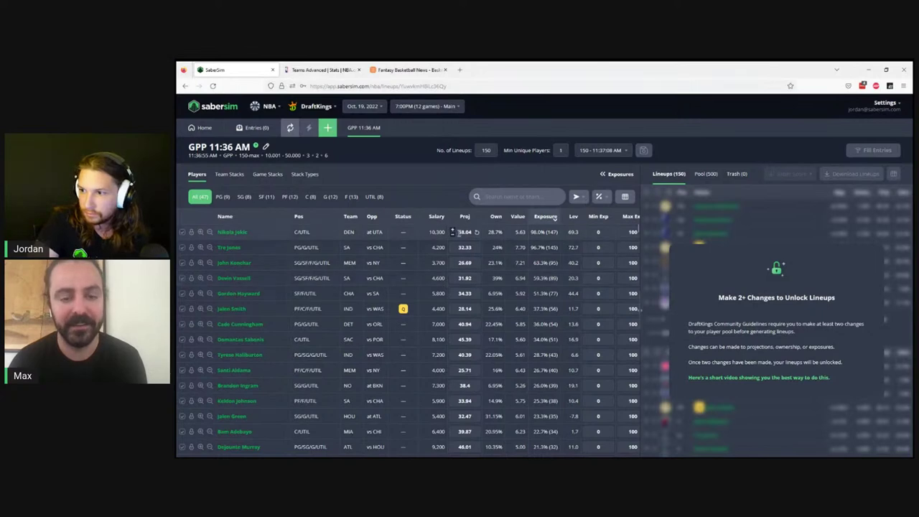
Step: Set Nikola Jokic's projection to 58 and Tre Jones's to 32.3 to unlock the lineups, and sort the players by value
left_click(455, 233)
left_click(453, 248)
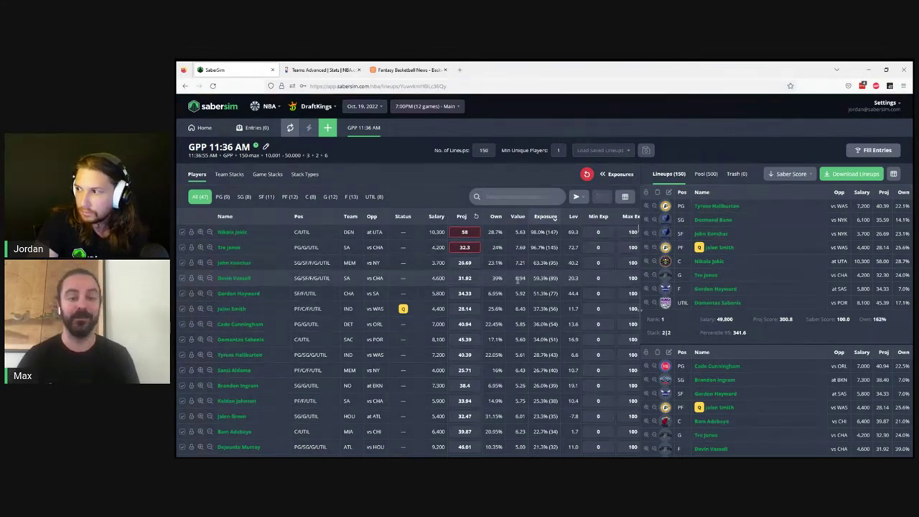
left_click(518, 217)
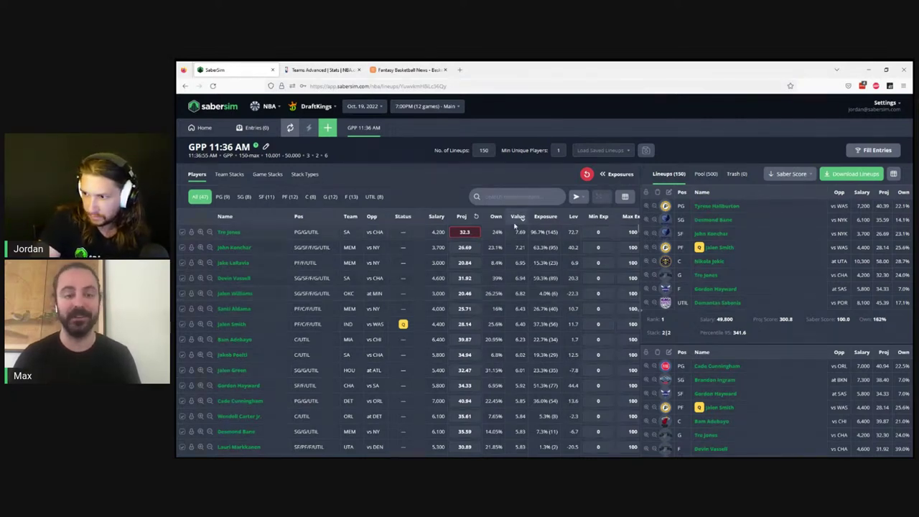
Step: Sort the build's players by exposure and add the Min column to the exposure table between Value and Exposure
left_click(545, 216)
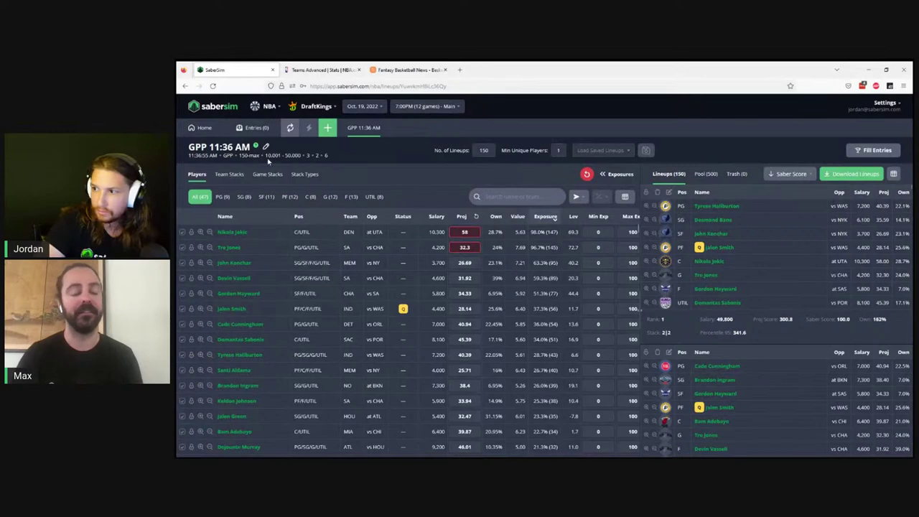
left_click(624, 195)
scroll(524, 287, "down", 5)
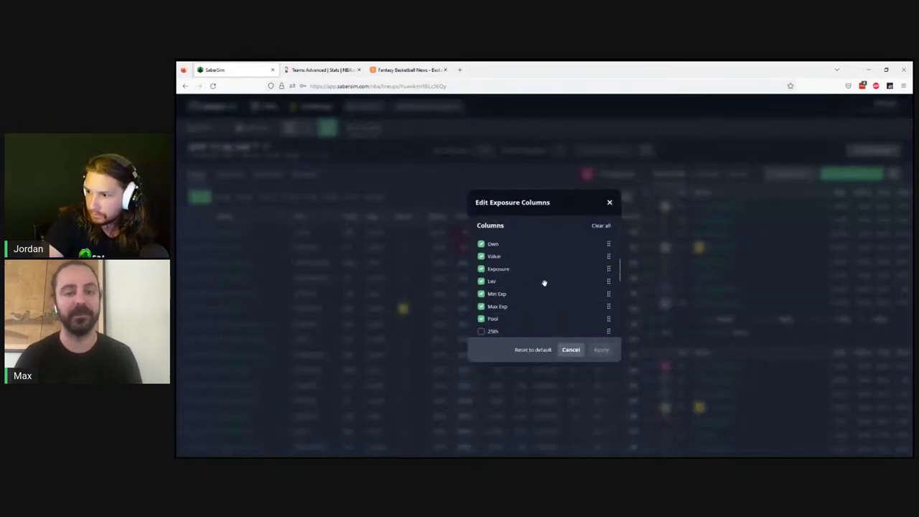
scroll(495, 287, "up", 1)
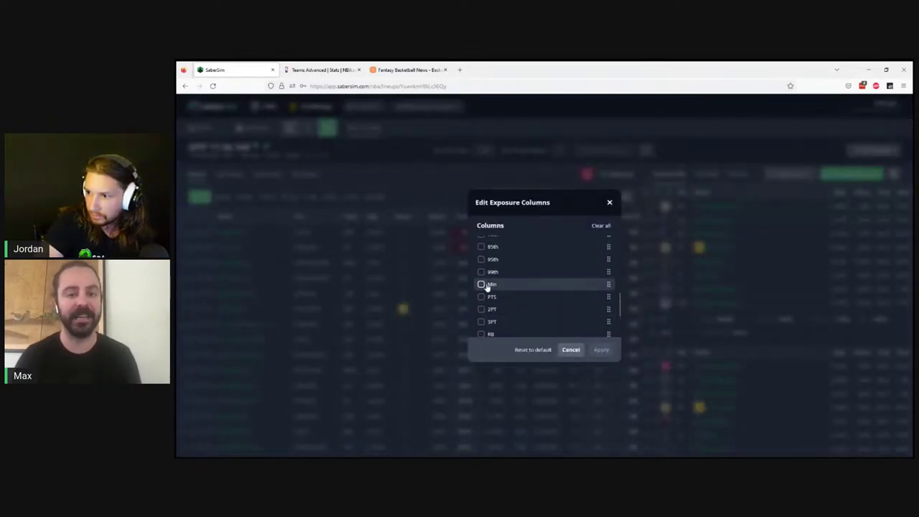
left_click(481, 283)
left_click(601, 349)
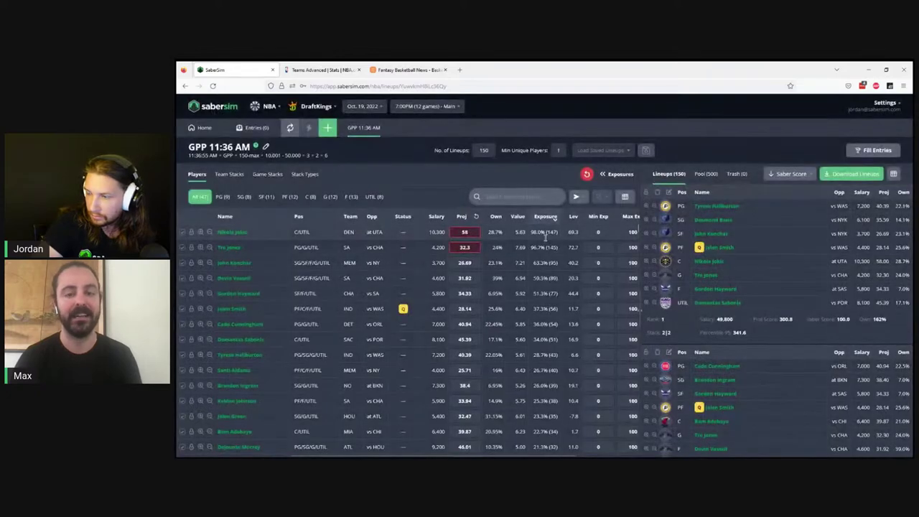
scroll(545, 237, "right", 3)
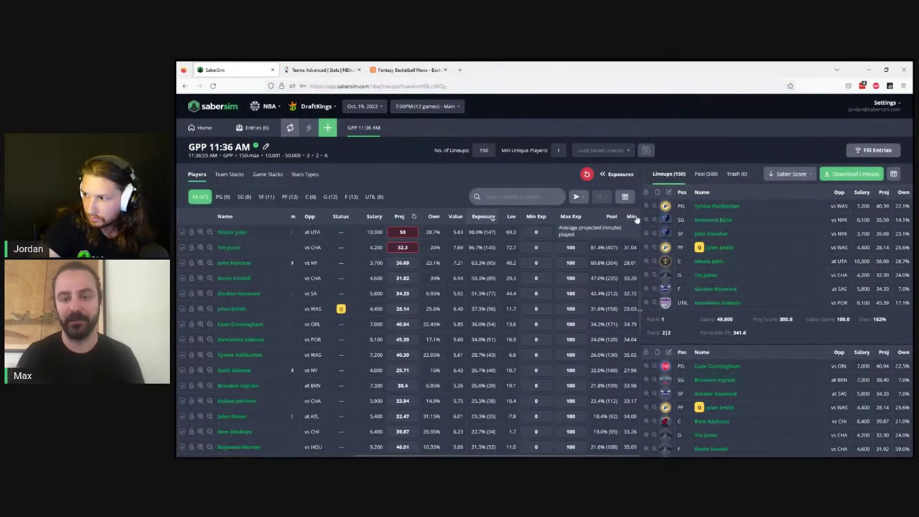
scroll(546, 226, "left", 2)
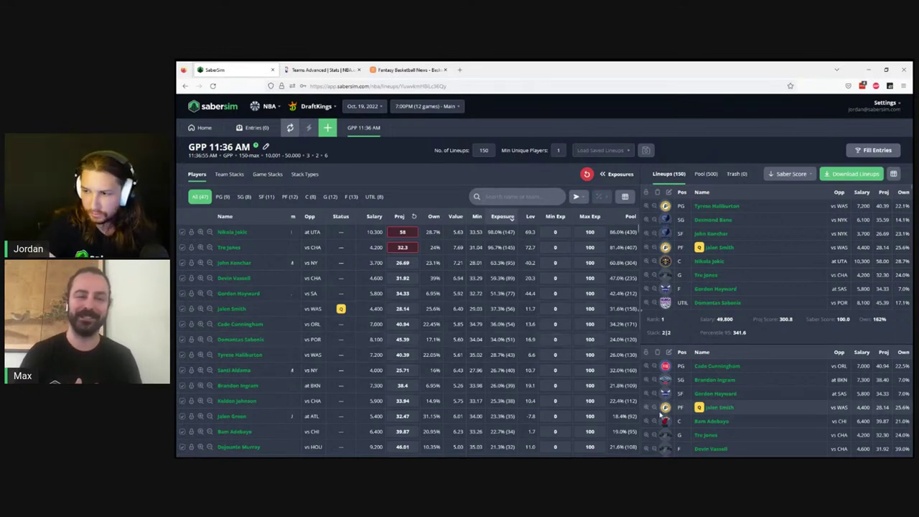
Step: Return to the home projections, examine only the Memphis players and clear the team filter
left_click(197, 133)
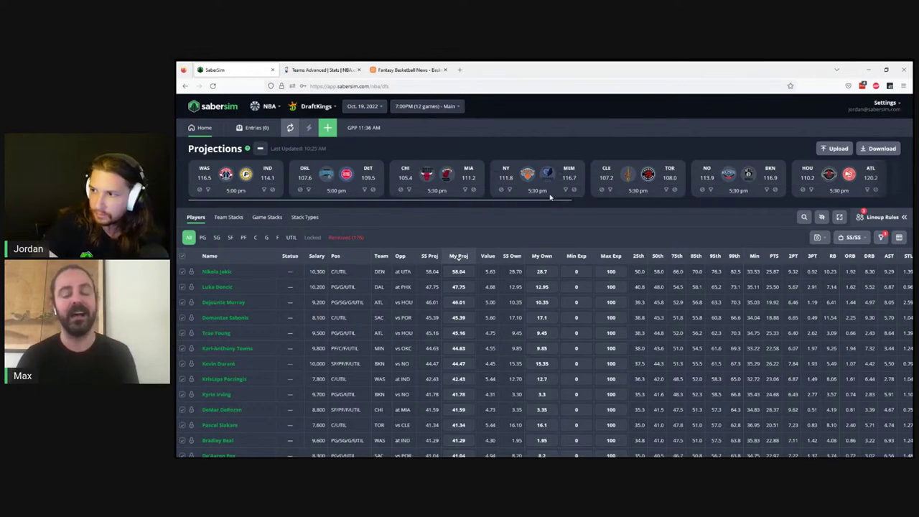
left_click(565, 190)
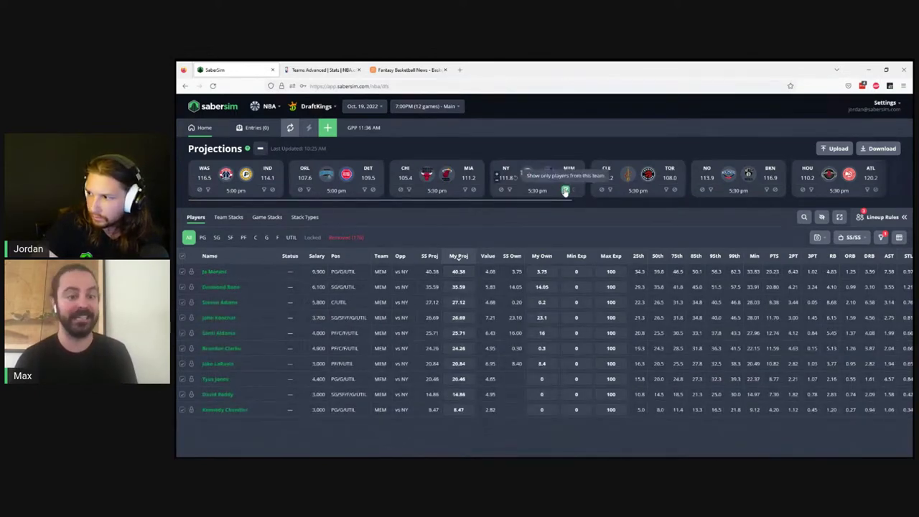
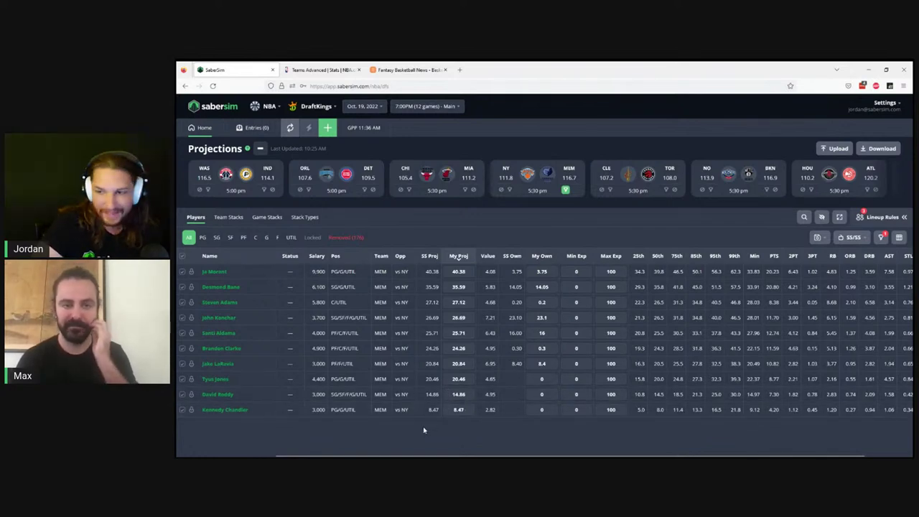
left_click(564, 191)
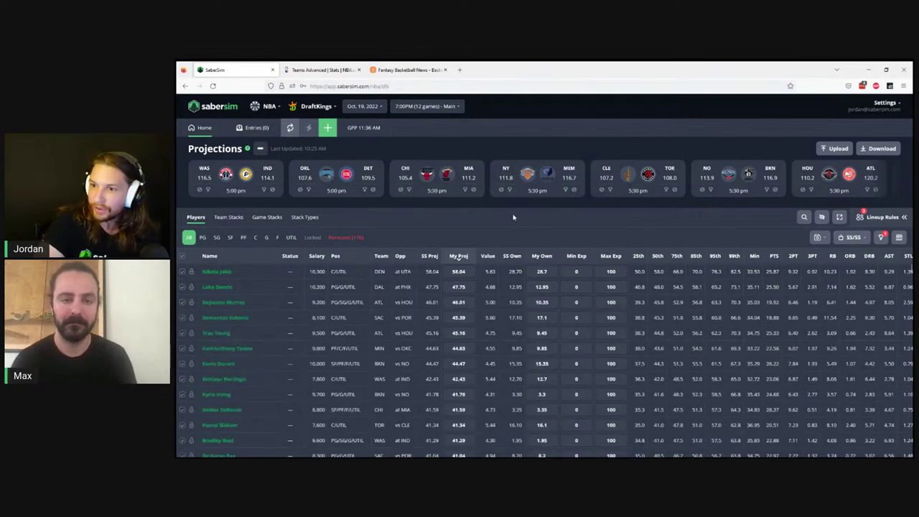
Step: Check the Wednesday game injury news on Basketball Monster, and filter the SaberSim projections to Memphis players
left_click(406, 69)
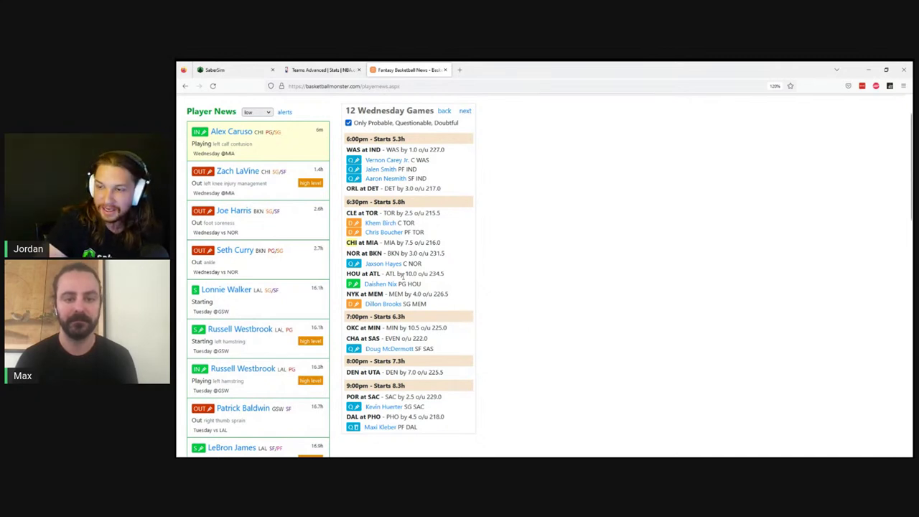
scroll(402, 275, "down", 3)
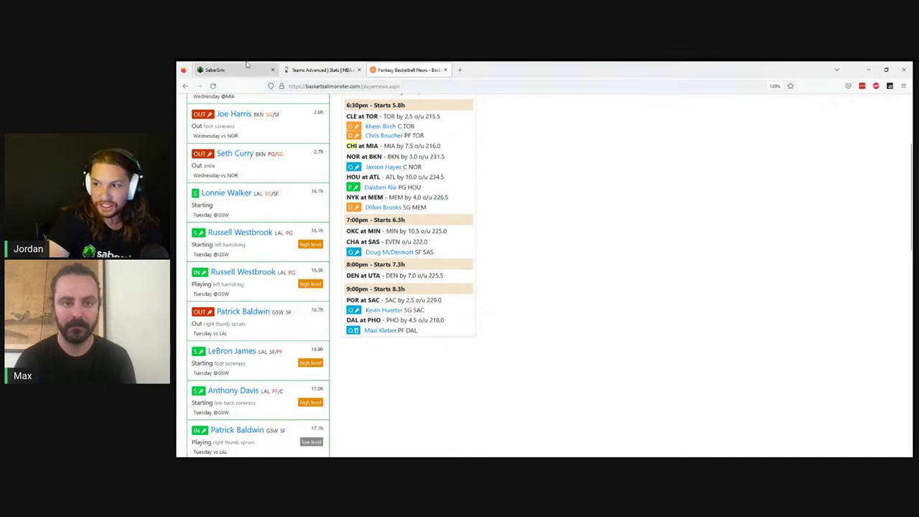
left_click(246, 64)
left_click(566, 191)
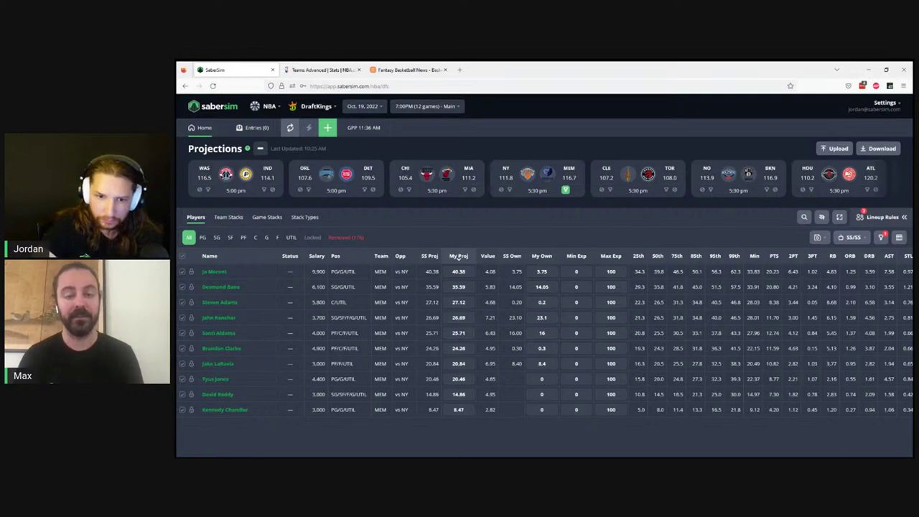
Step: Search the web for "basketballreference" in a new browser tab and open the Basketball-Reference.com site
left_click(462, 66)
type("bask")
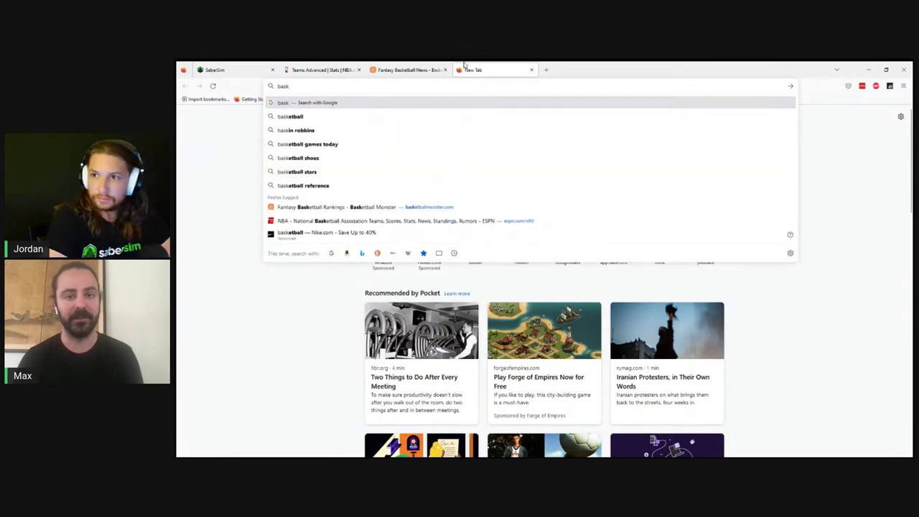
type("etballreference")
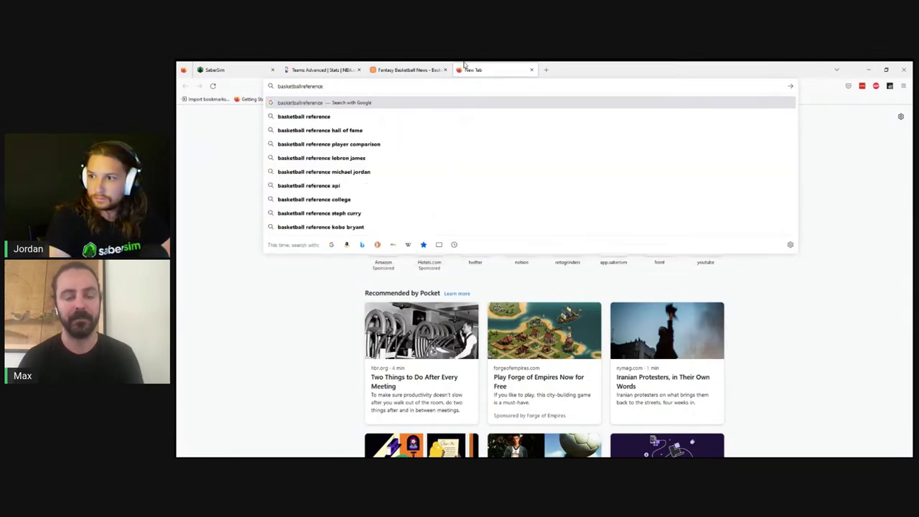
key("Return")
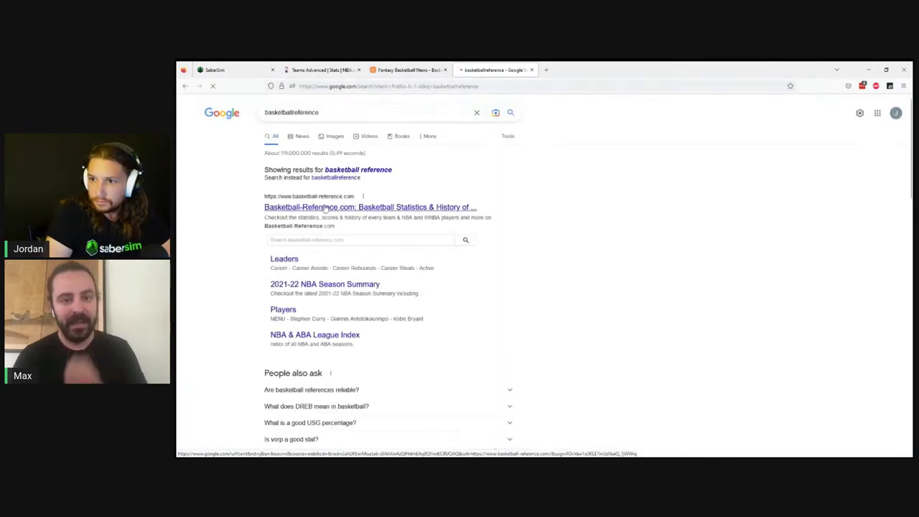
left_click(324, 207)
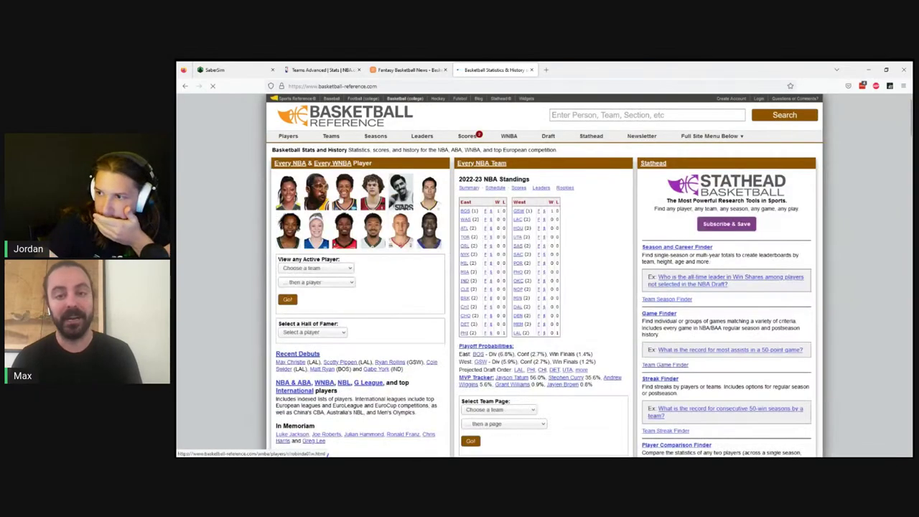
Step: Find Dillon Brooks on Basketball Reference and examine his 2021-22 game log for games he missed
left_click(631, 114)
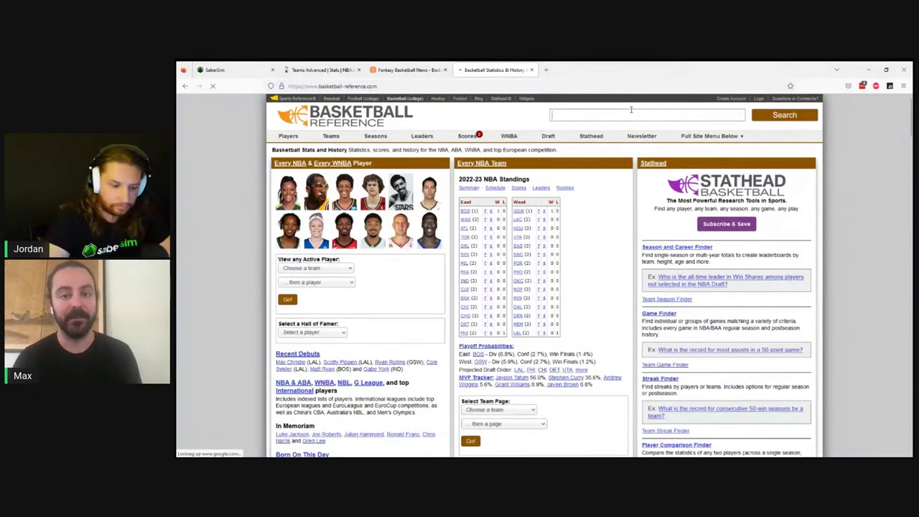
type("dillon")
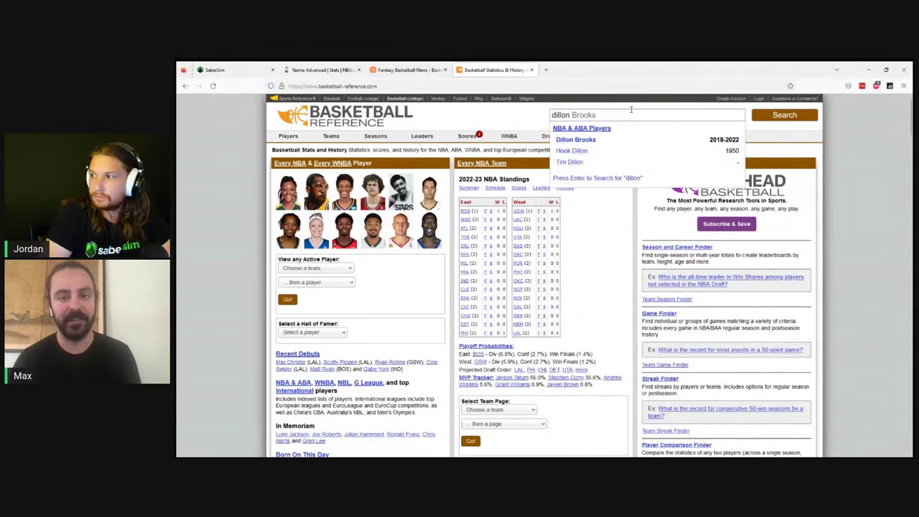
left_click(578, 139)
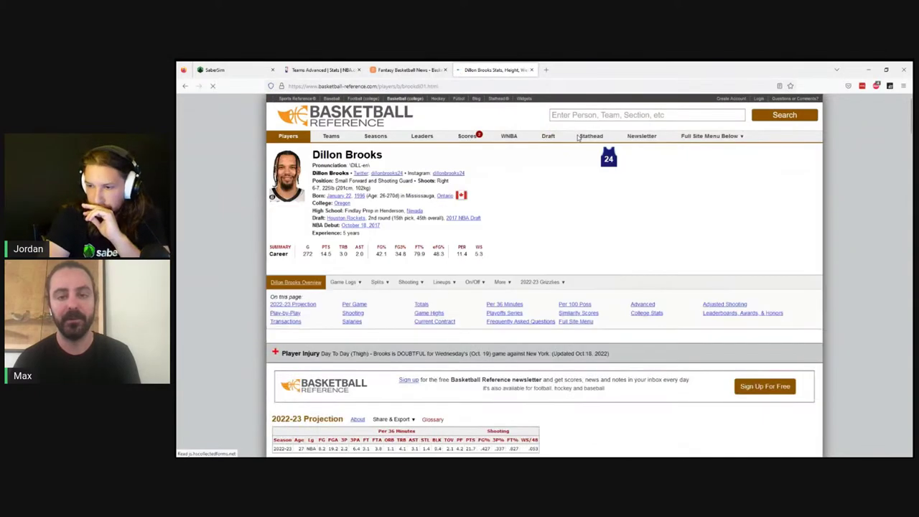
mouse_move(349, 283)
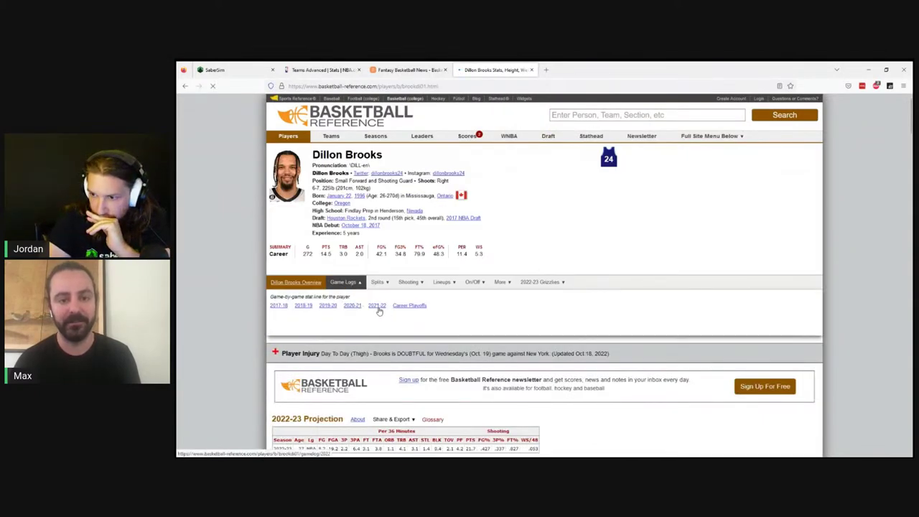
left_click(377, 310)
scroll(244, 316, "down", 5)
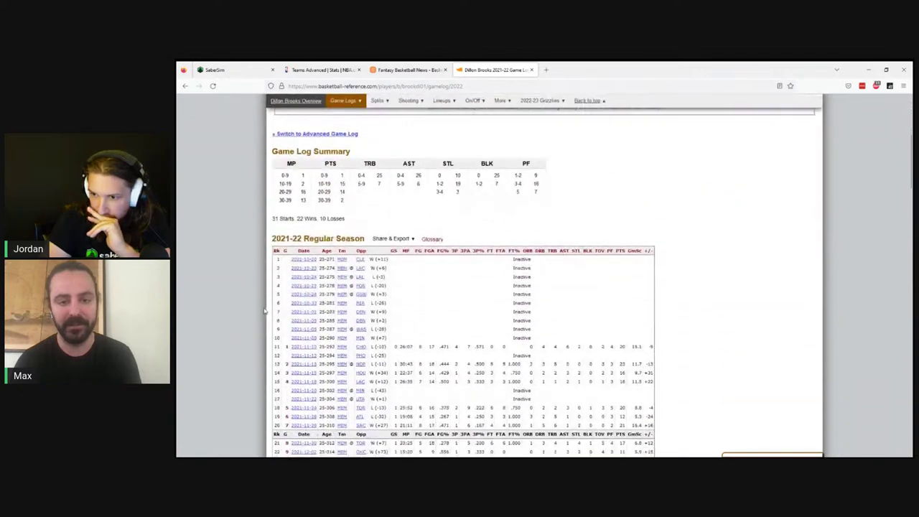
scroll(263, 306, "up", 2)
scroll(263, 306, "down", 5)
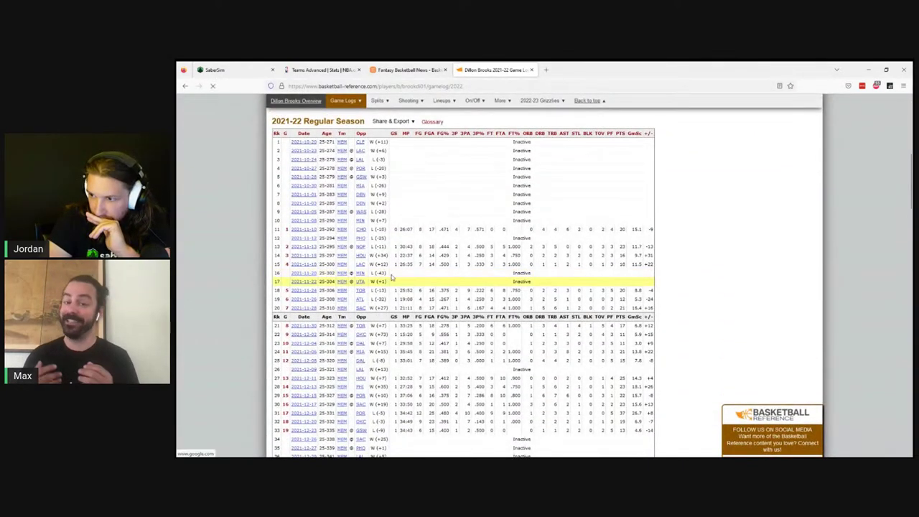
Step: Open the December 9, 2021 Lakers at Grizzlies box score and examine Memphis's basic and advanced stats
left_click(313, 370)
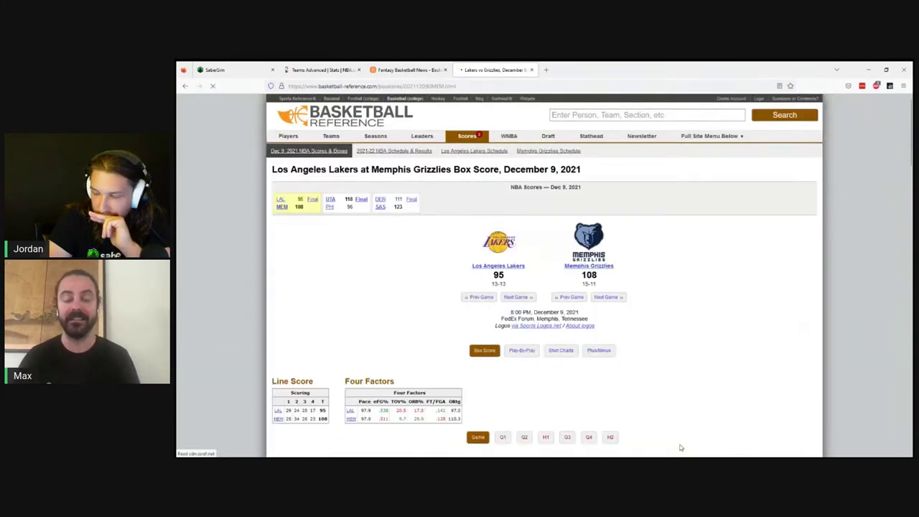
scroll(574, 405, "down", 5)
scroll(695, 318, "down", 5)
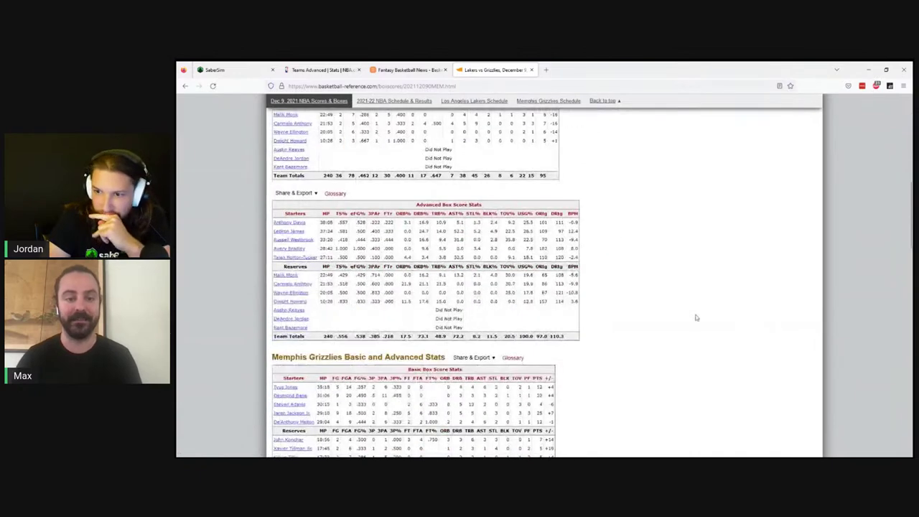
scroll(641, 313, "down", 3)
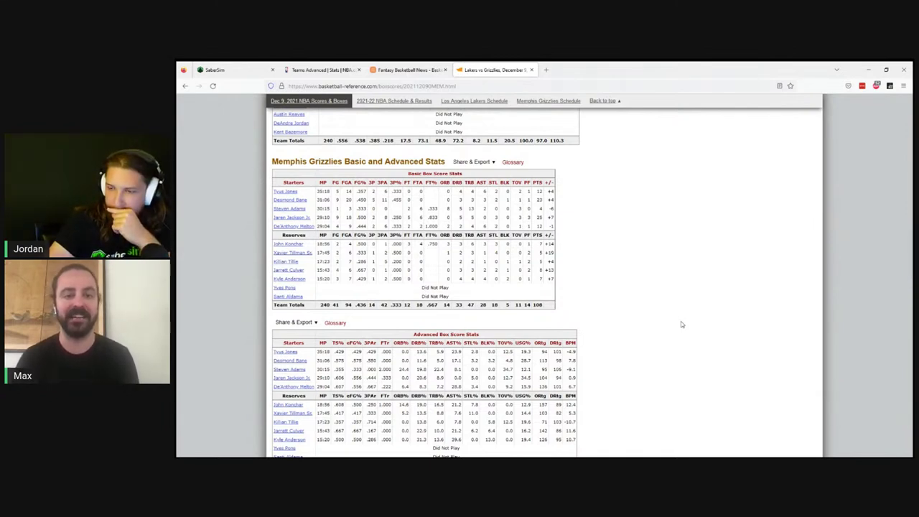
scroll(640, 343, "down", 1)
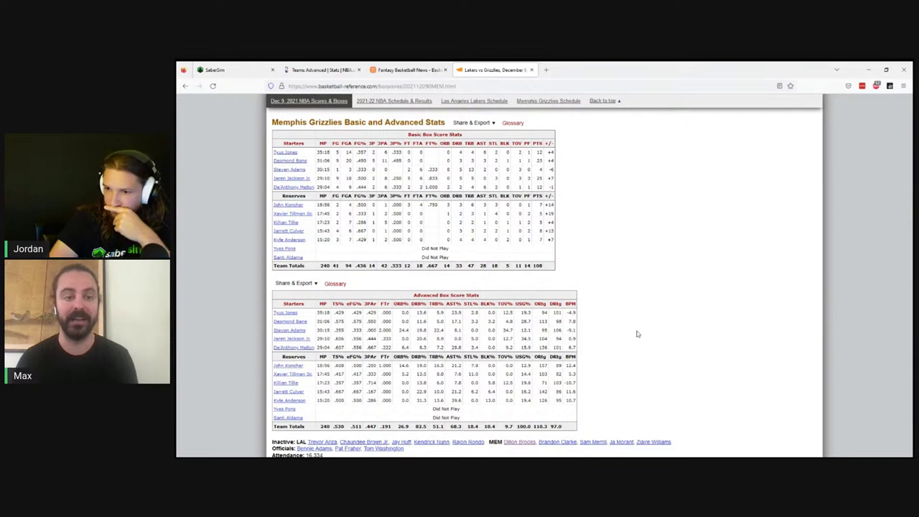
left_click(438, 365)
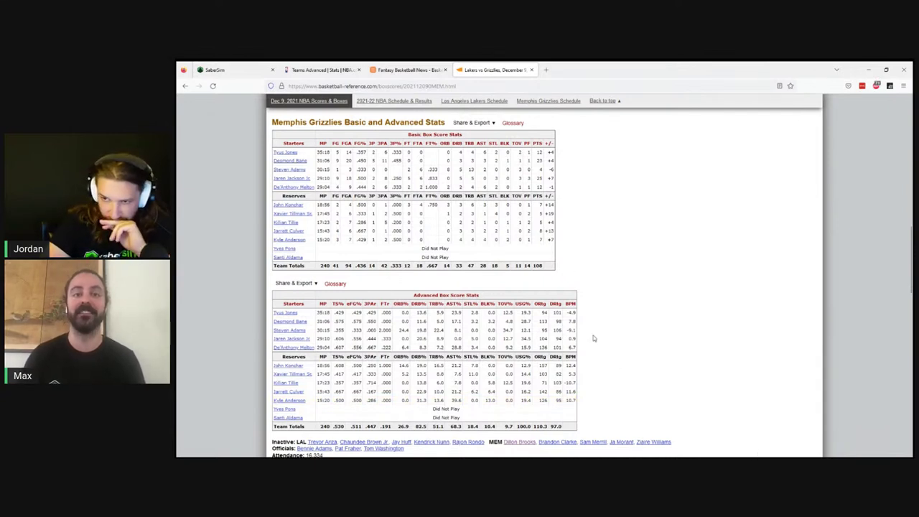
mouse_move(576, 315)
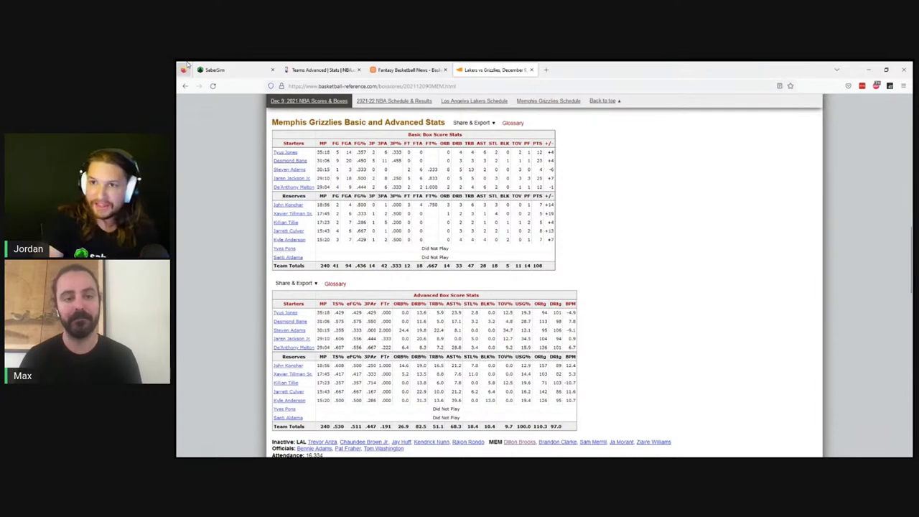
Step: Revisit the GPP 11:36 AM build alongside the Basketball Monster news and Grizzlies box score, ending on SaberSim's home projections
left_click(225, 67)
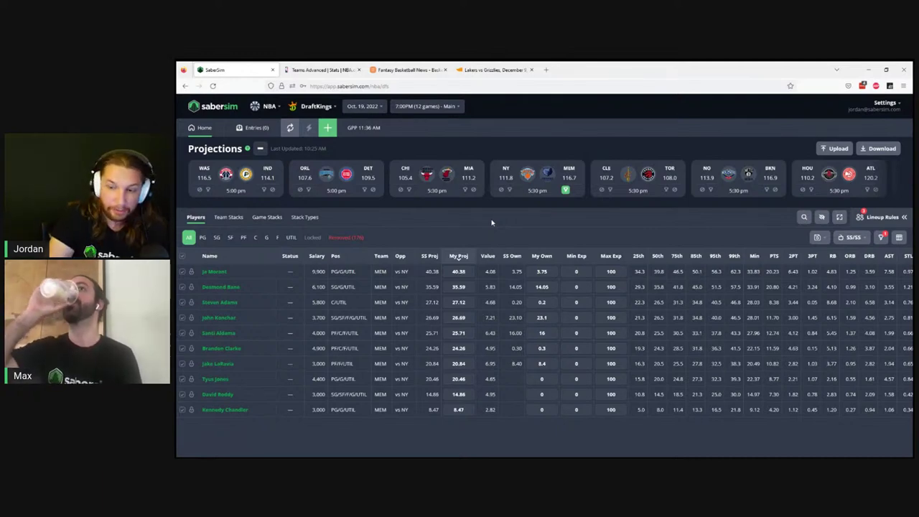
left_click(363, 133)
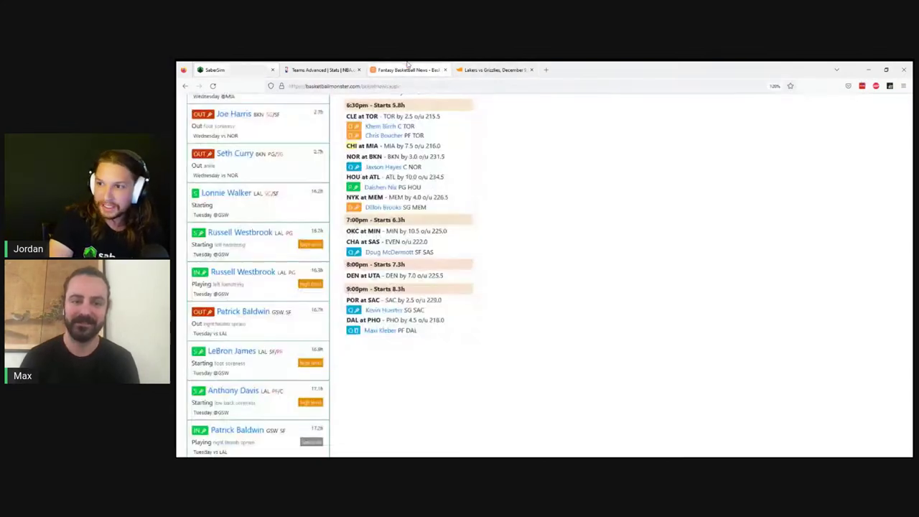
left_click(406, 70)
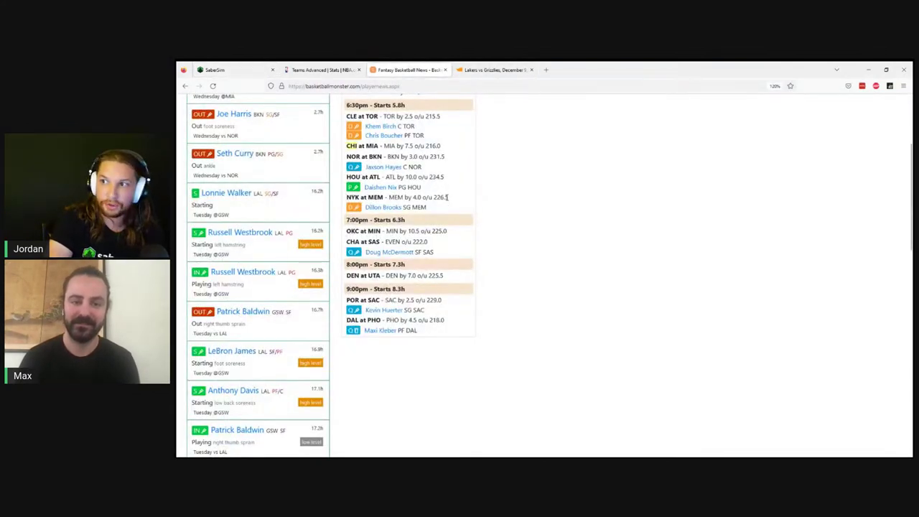
left_click(494, 70)
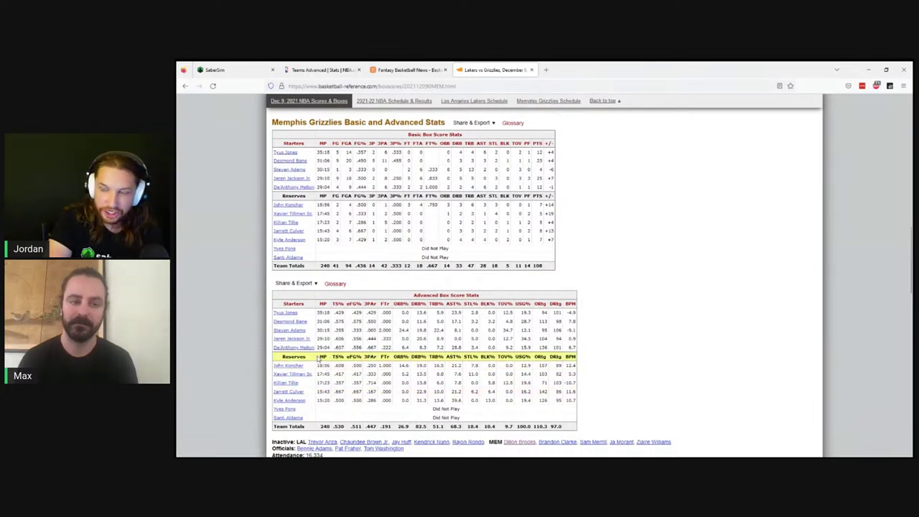
left_click(219, 70)
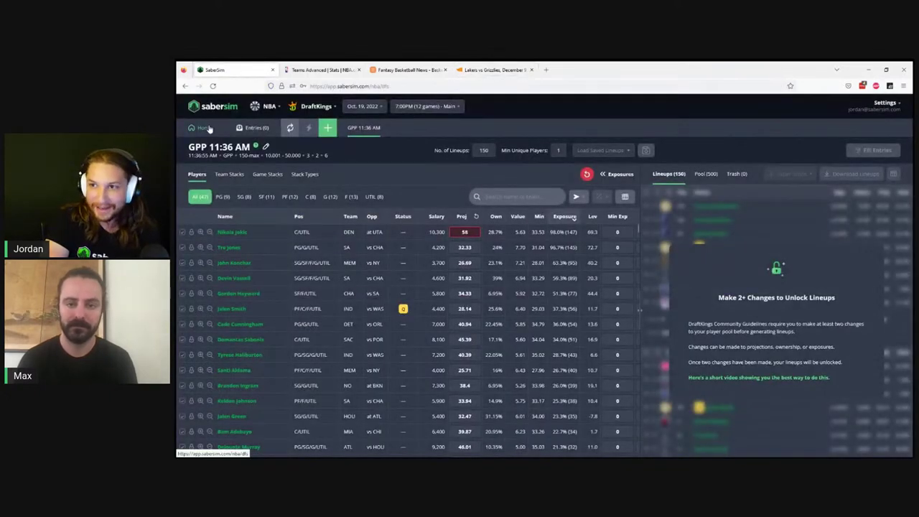
left_click(205, 128)
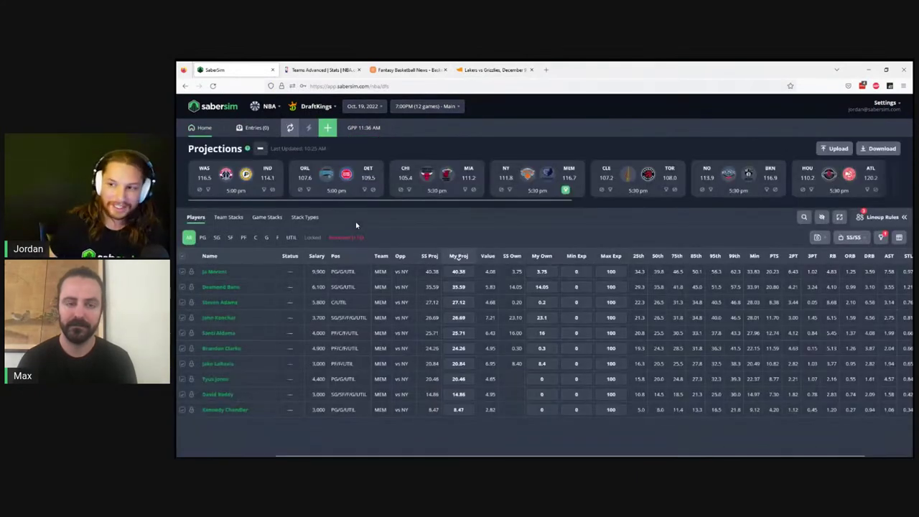
Step: Clear the Memphis filter from the main slate projections, view only Detroit's players, and restore the full player list
left_click_drag(746, 317, 759, 313)
left_click(758, 315)
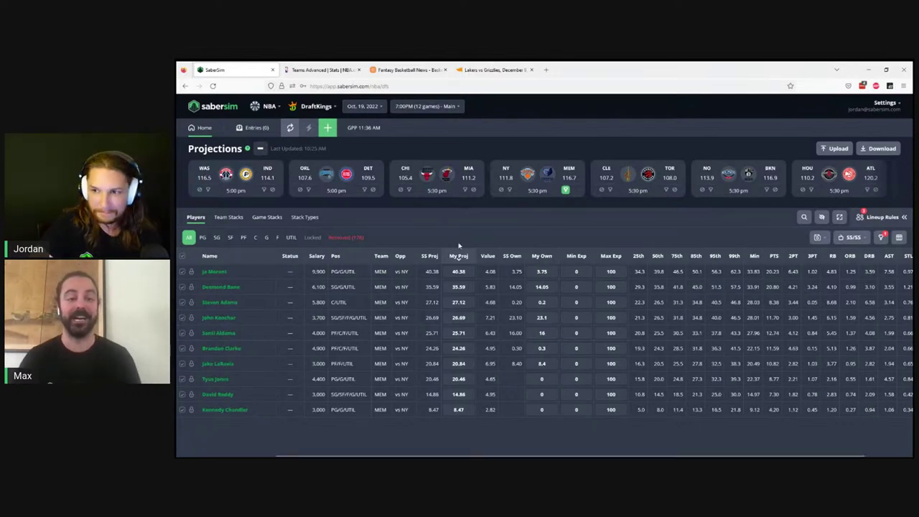
left_click(497, 176)
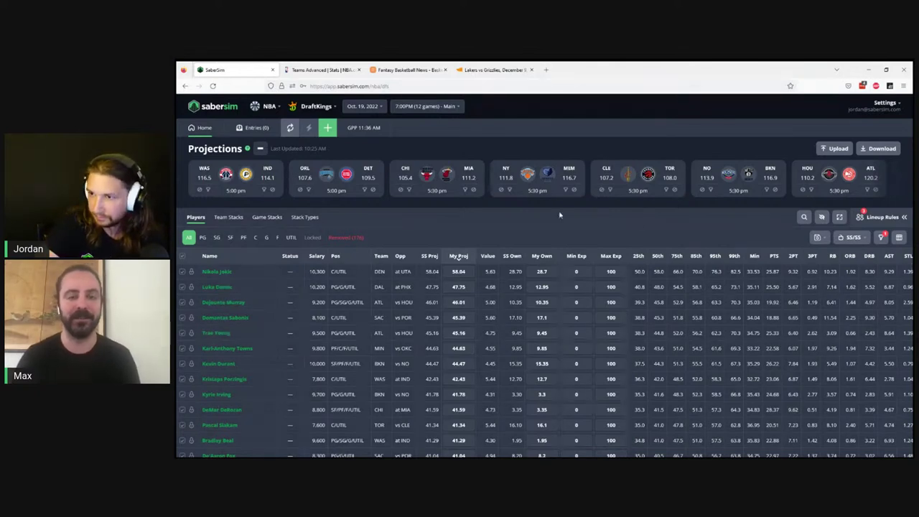
left_click(364, 190)
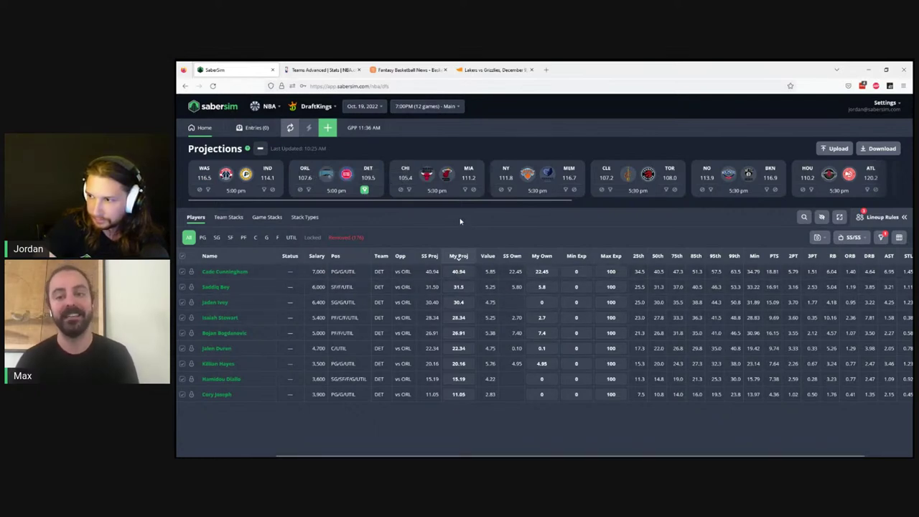
left_click(364, 191)
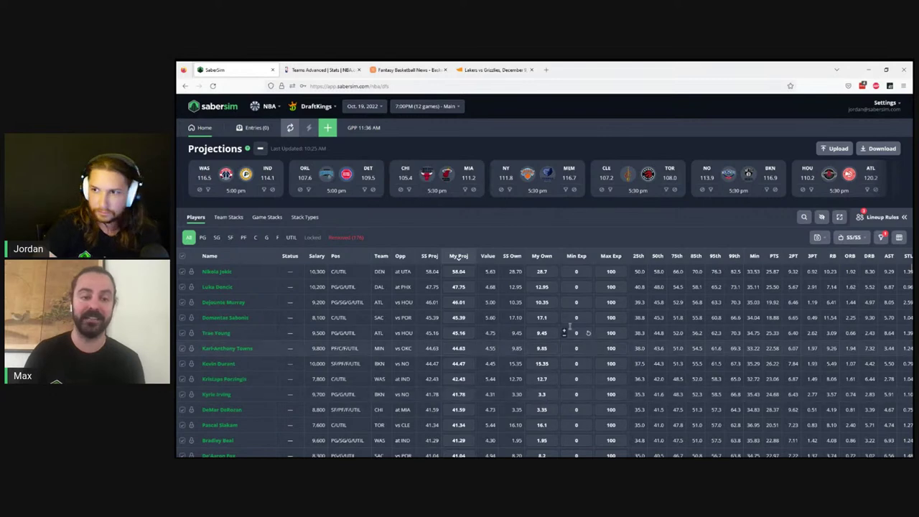
Step: Check the GPP 11:36 AM build's players and switch to the 7:00PM WAS vs IND showdown slate's projections
left_click(364, 127)
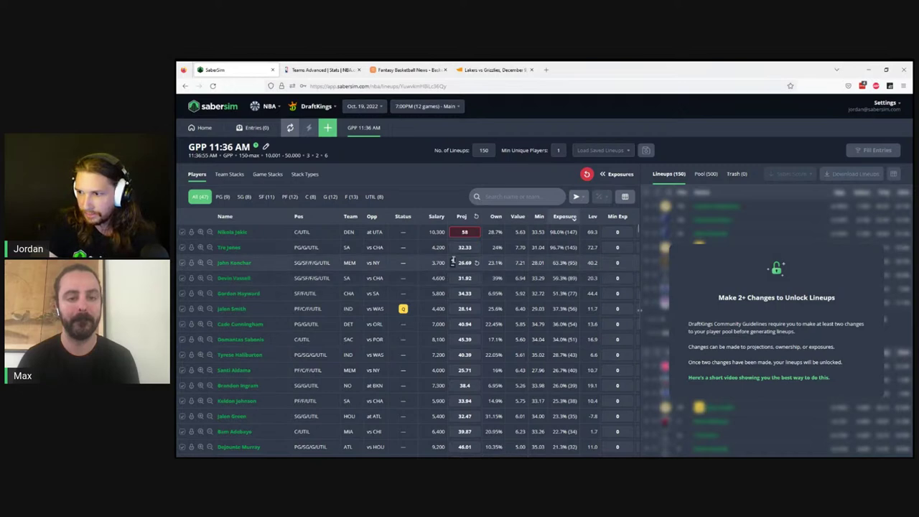
left_click(423, 107)
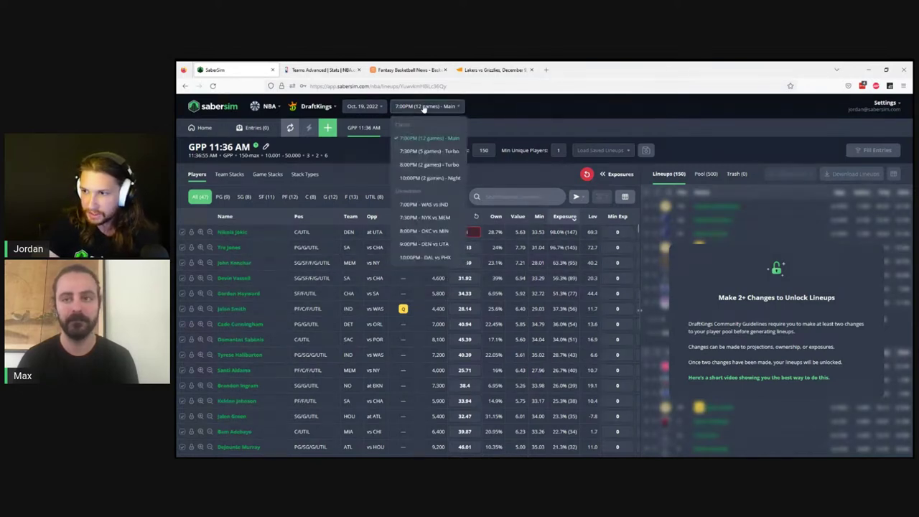
left_click(433, 205)
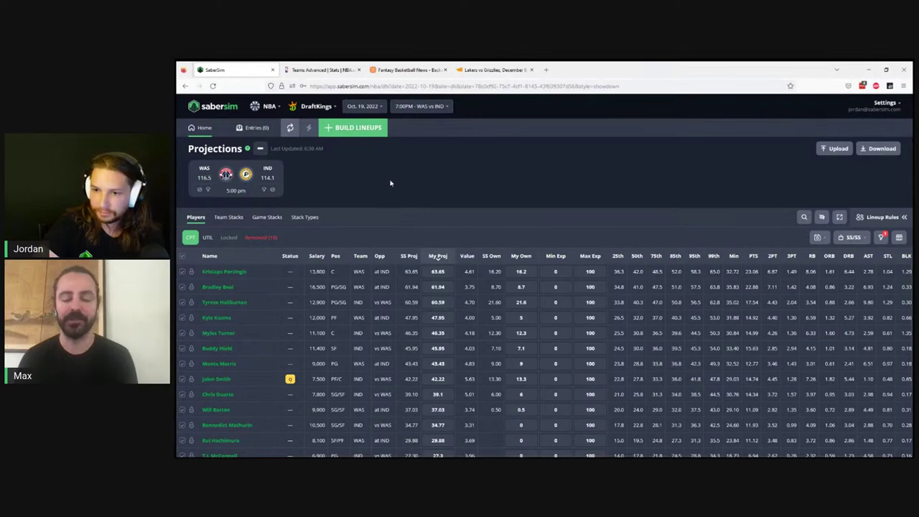
Step: Examine the captain projections for the 10:00PM DAL vs PHX showdown slate and return to the 7:00PM (12 games) Main slate
left_click(425, 107)
left_click(422, 257)
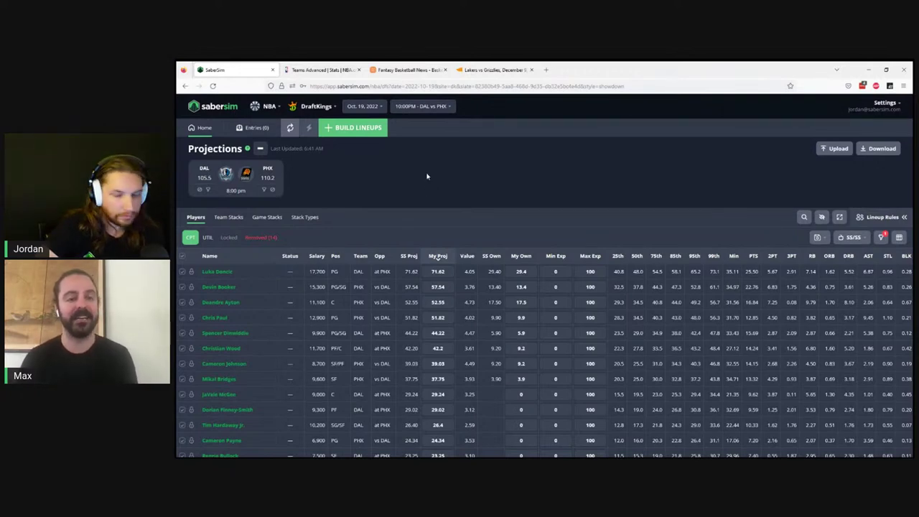
scroll(445, 388, "down", 2)
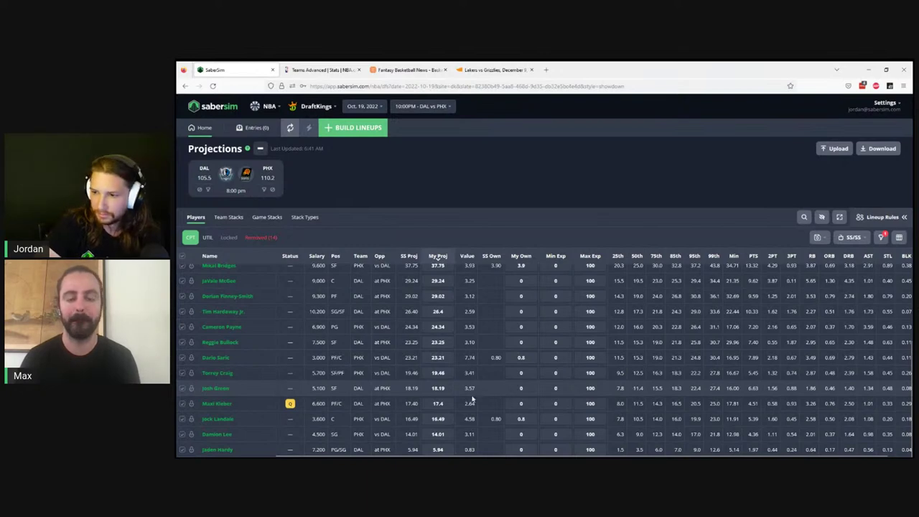
scroll(473, 395, "up", 3)
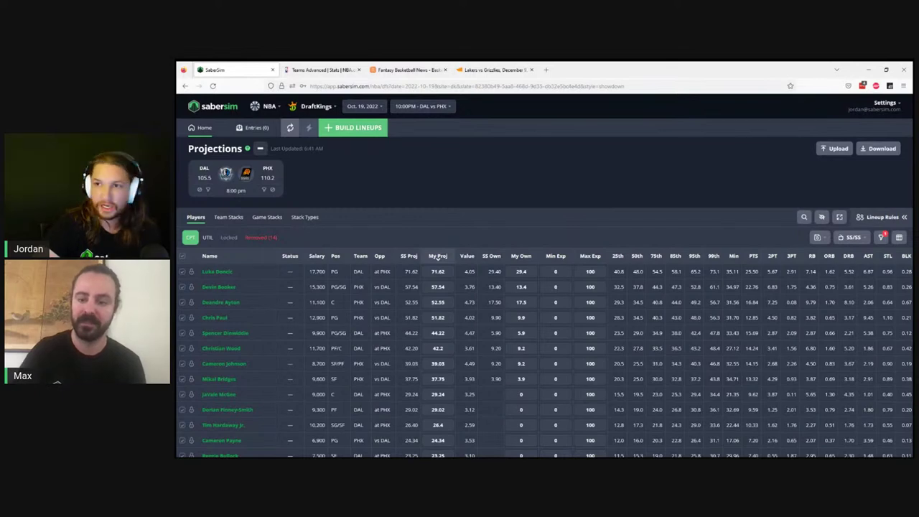
left_click(432, 107)
left_click(420, 135)
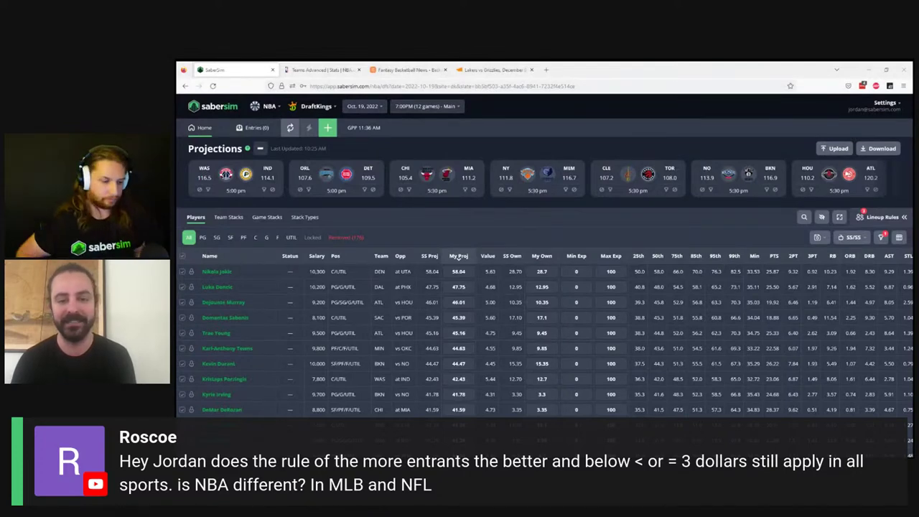
Step: Open the SaberSim DFS - Daily Fantasy Sports Strategy YouTube channel in a new browser tab
left_click(546, 69)
key("Down")
key("Down")
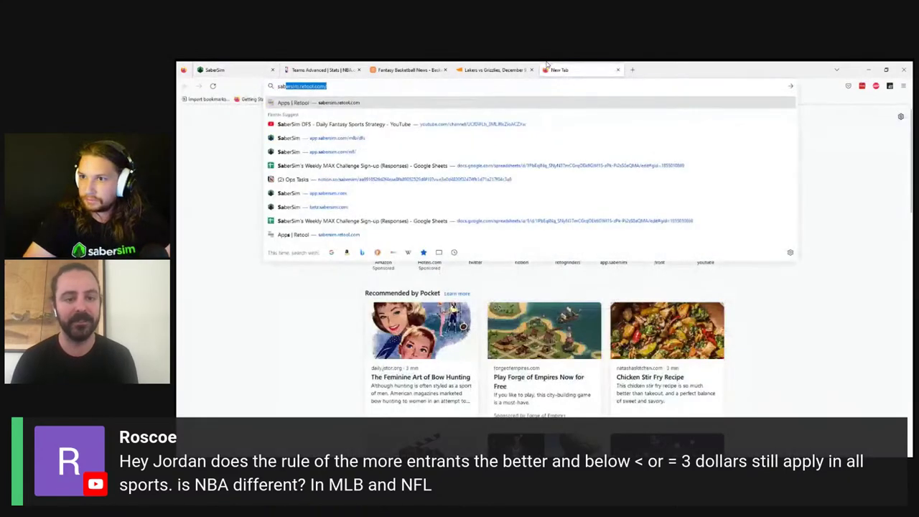
key("Return")
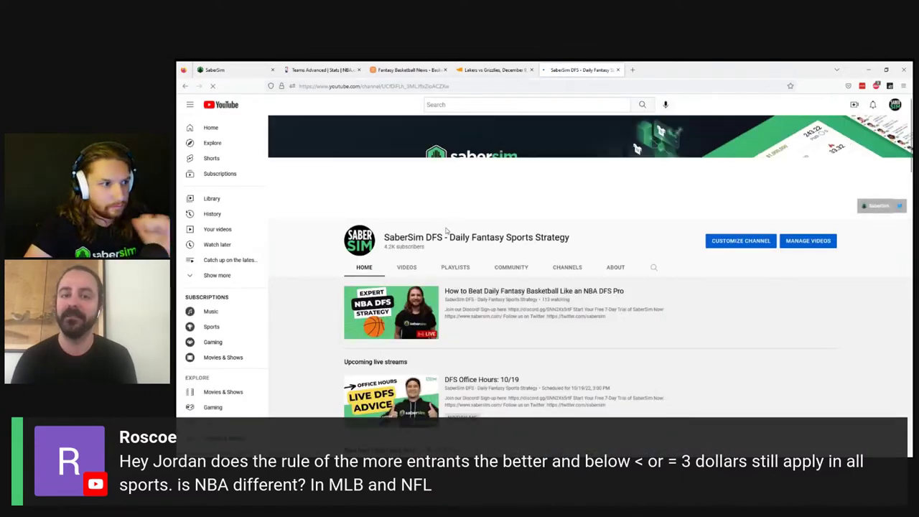
Step: Look through the channel's home page playlists for a DFS strategy video on contest selection, including the How to Beat NFL DFS in 2022 section
scroll(450, 335, "down", 3)
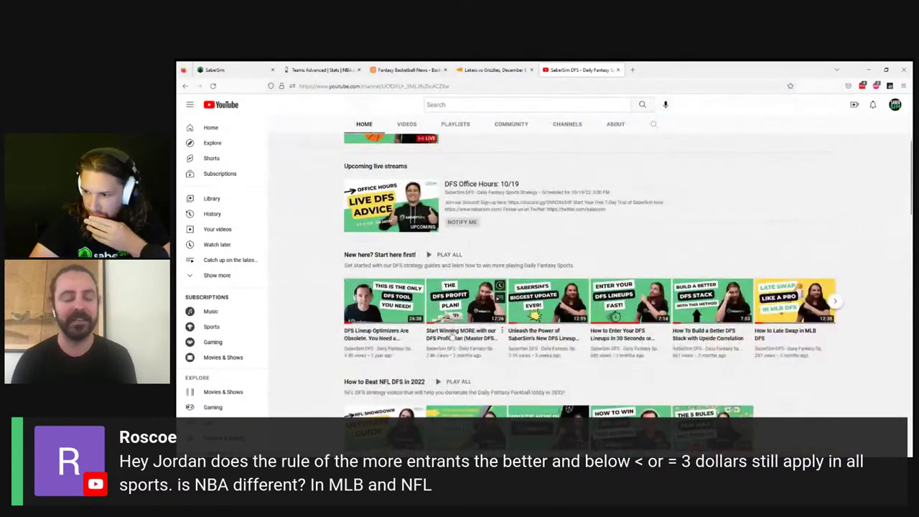
scroll(451, 335, "down", 3)
scroll(827, 415, "down", 3)
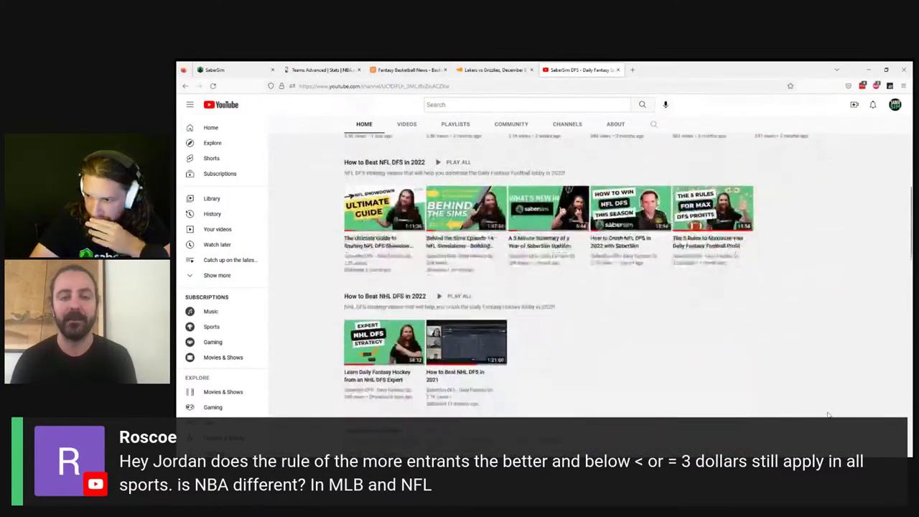
scroll(828, 415, "up", 3)
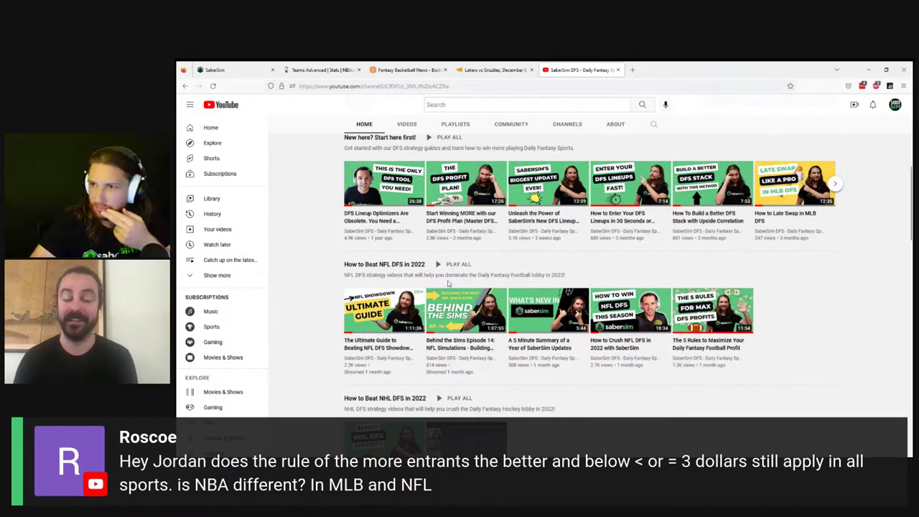
left_click(224, 70)
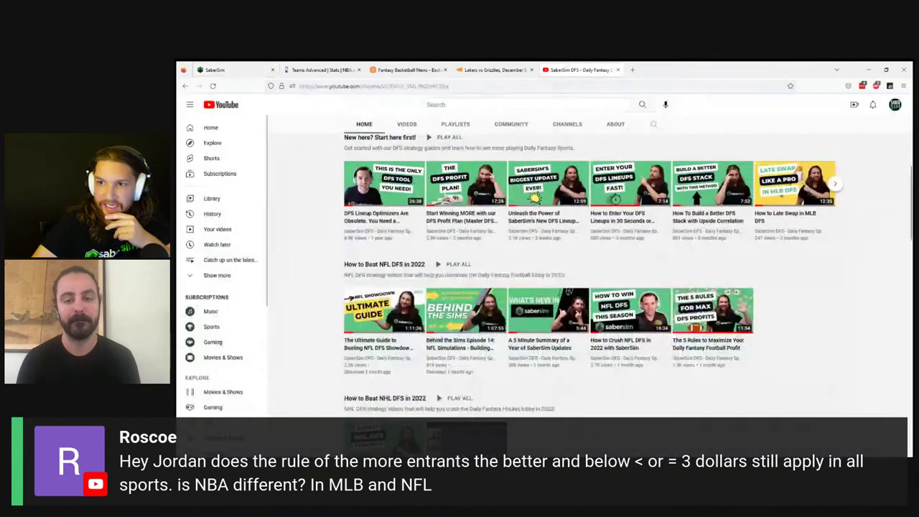
left_click(578, 69)
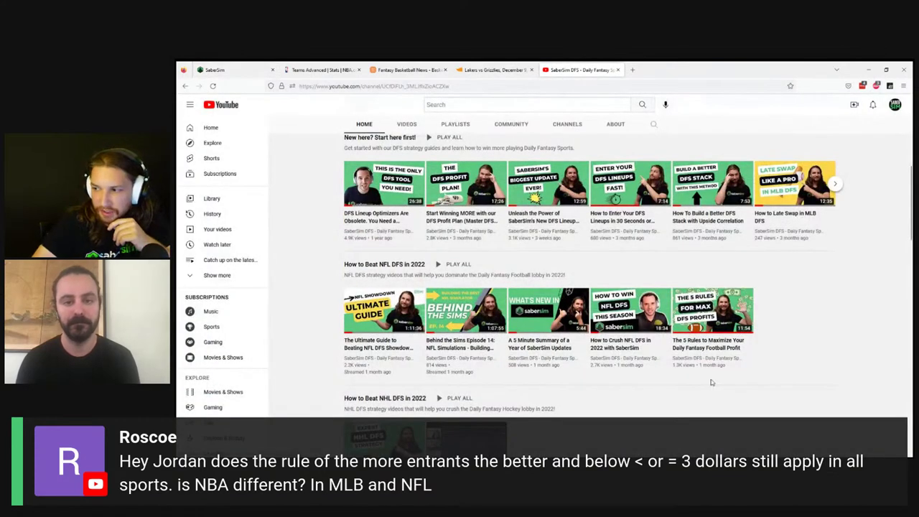
scroll(712, 381, "down", 1)
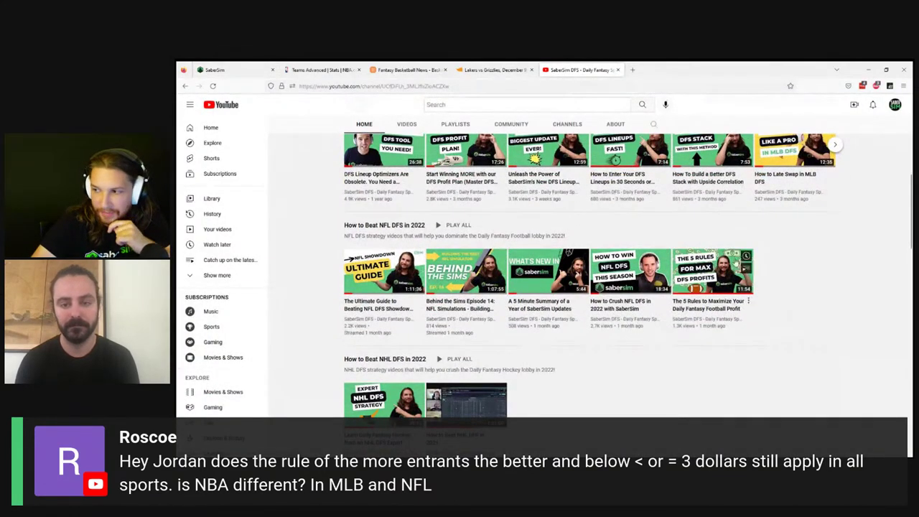